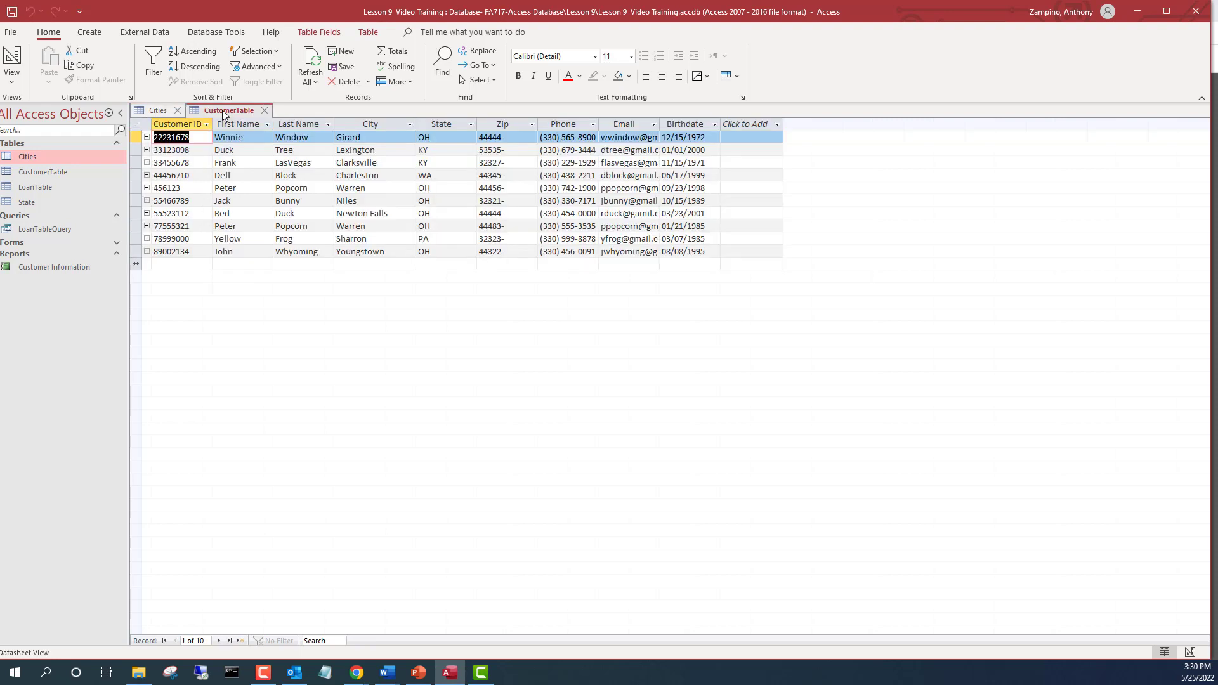
# Review the State drop-down choices in the new record row of CustomerTable, without choosing one
pyautogui.click(460, 264)
pyautogui.click(470, 264)
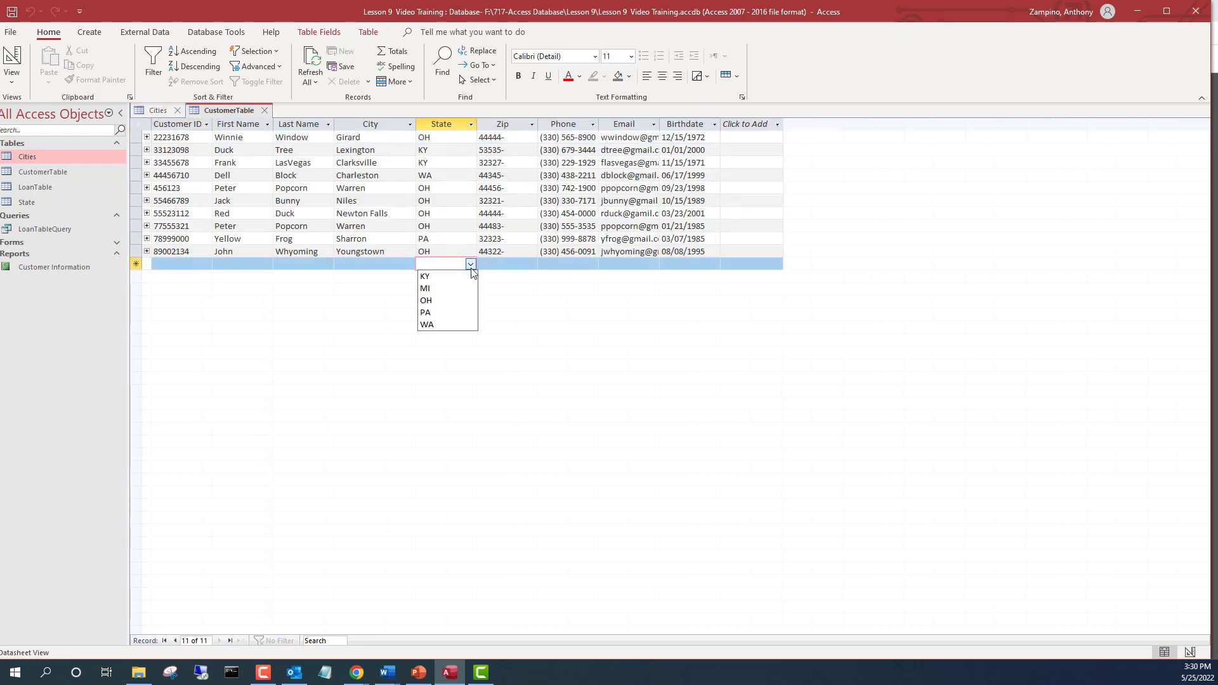
pyautogui.click(471, 264)
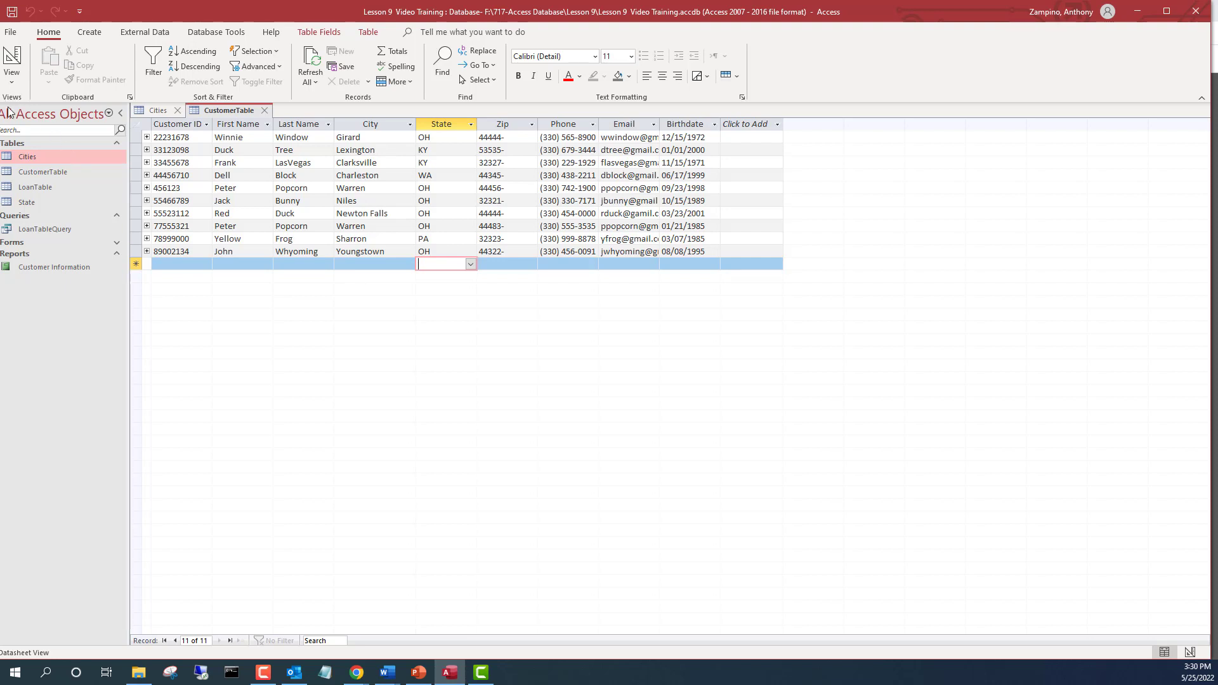
# Switch CustomerTable to Design View and set the City field's lookup display control to Combo Box
pyautogui.click(11, 75)
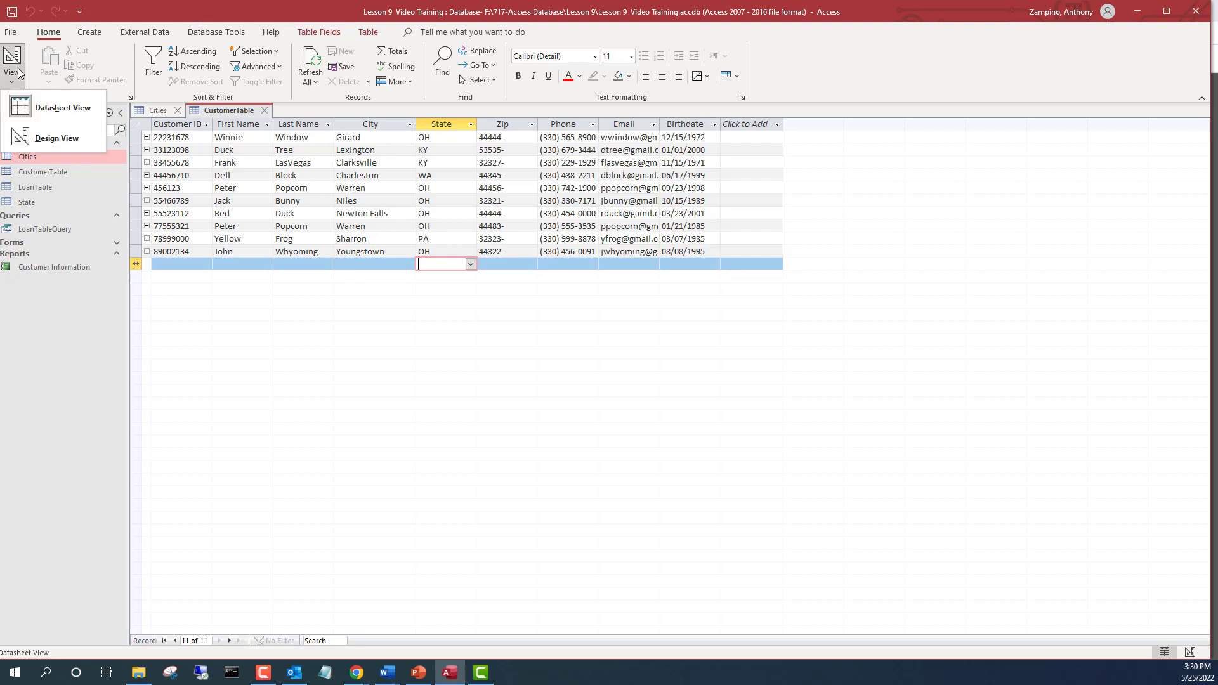
pyautogui.click(32, 143)
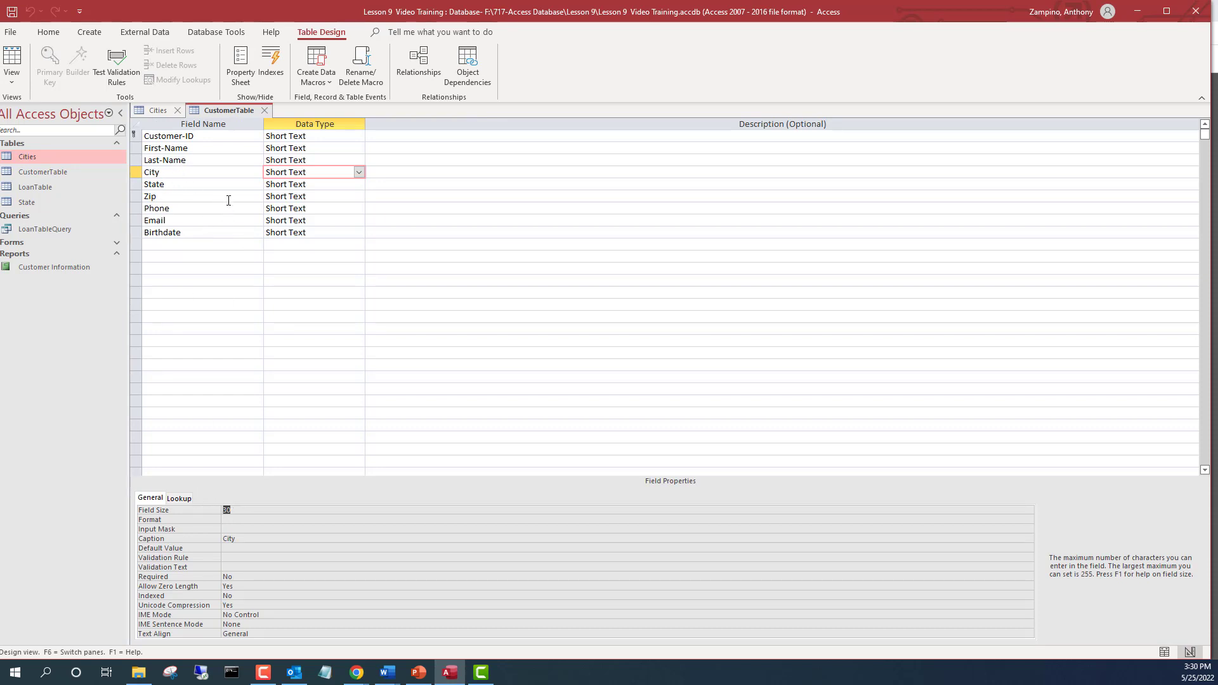
pyautogui.click(179, 498)
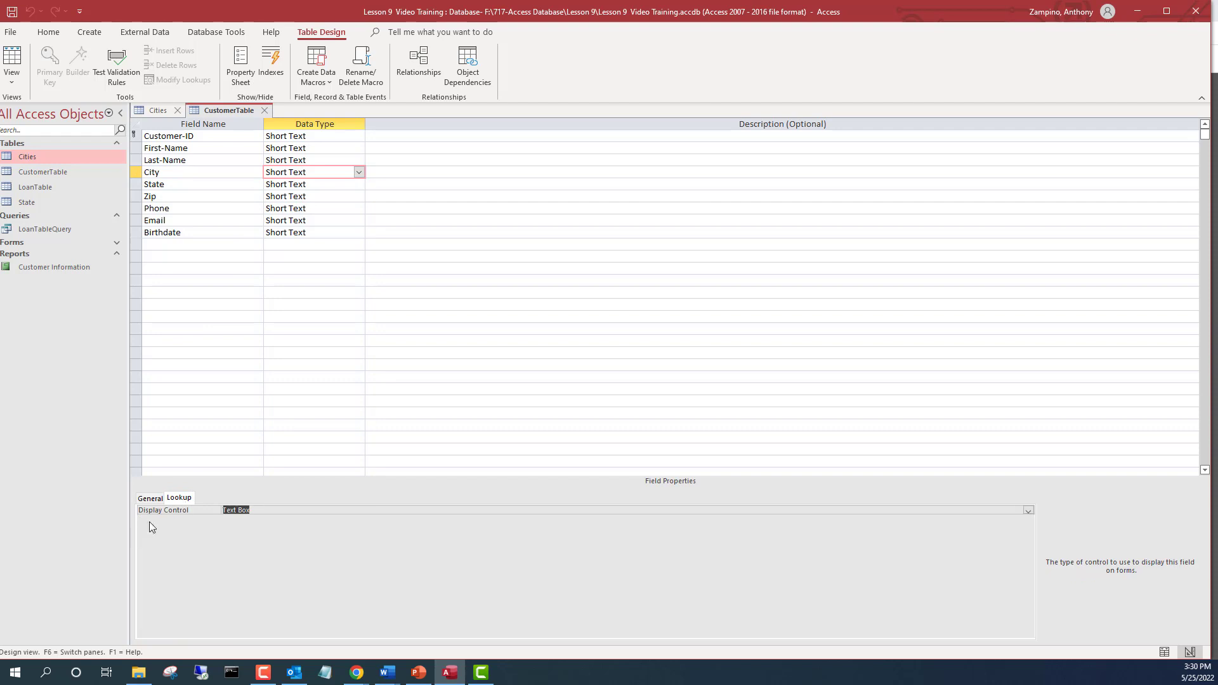
pyautogui.click(1033, 512)
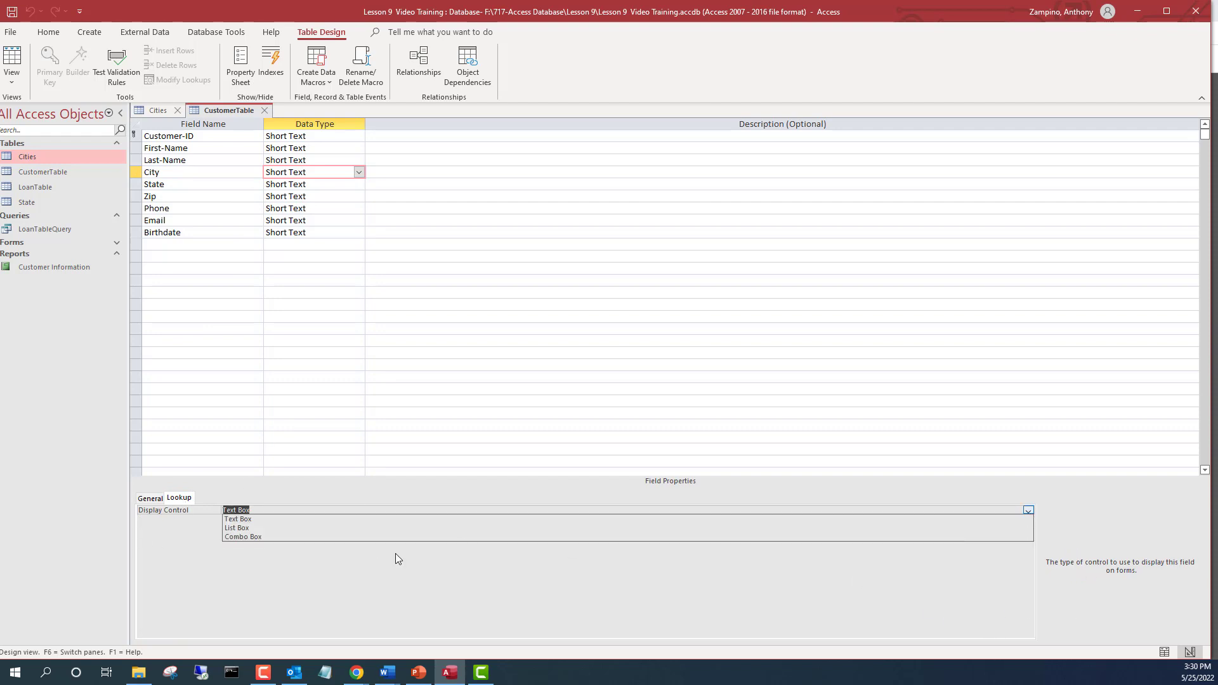
pyautogui.click(240, 537)
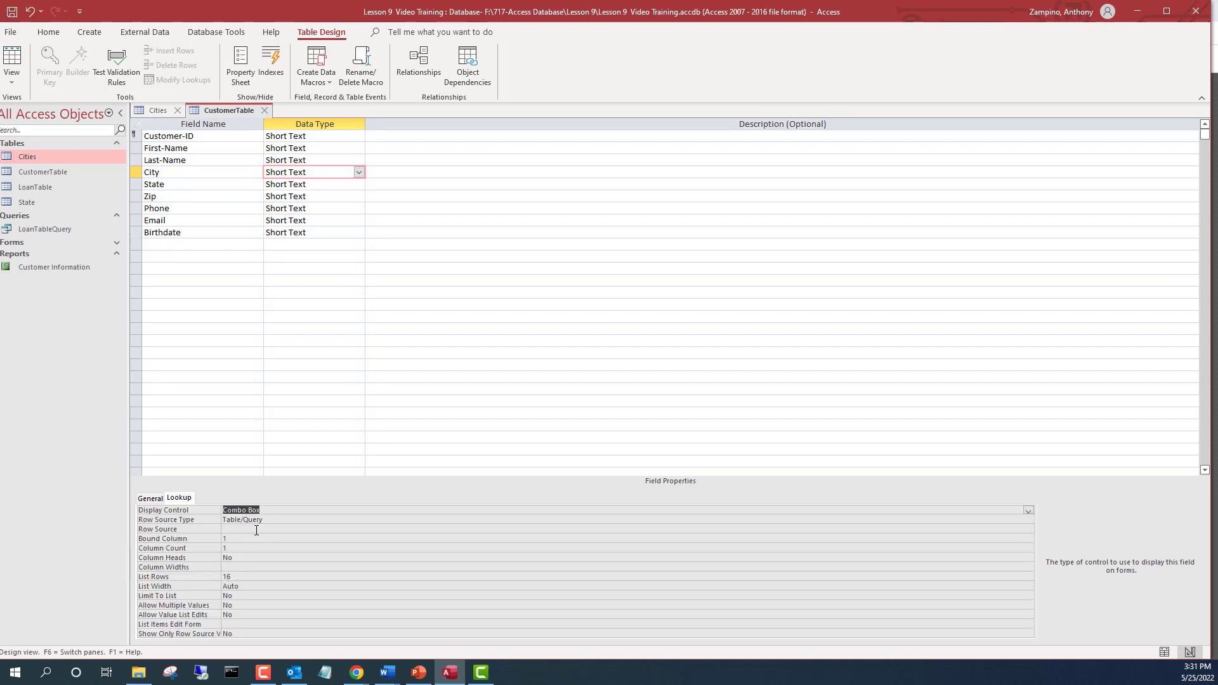
# Set the City lookup's row source to the Cities table and its column count to 2
pyautogui.click(256, 529)
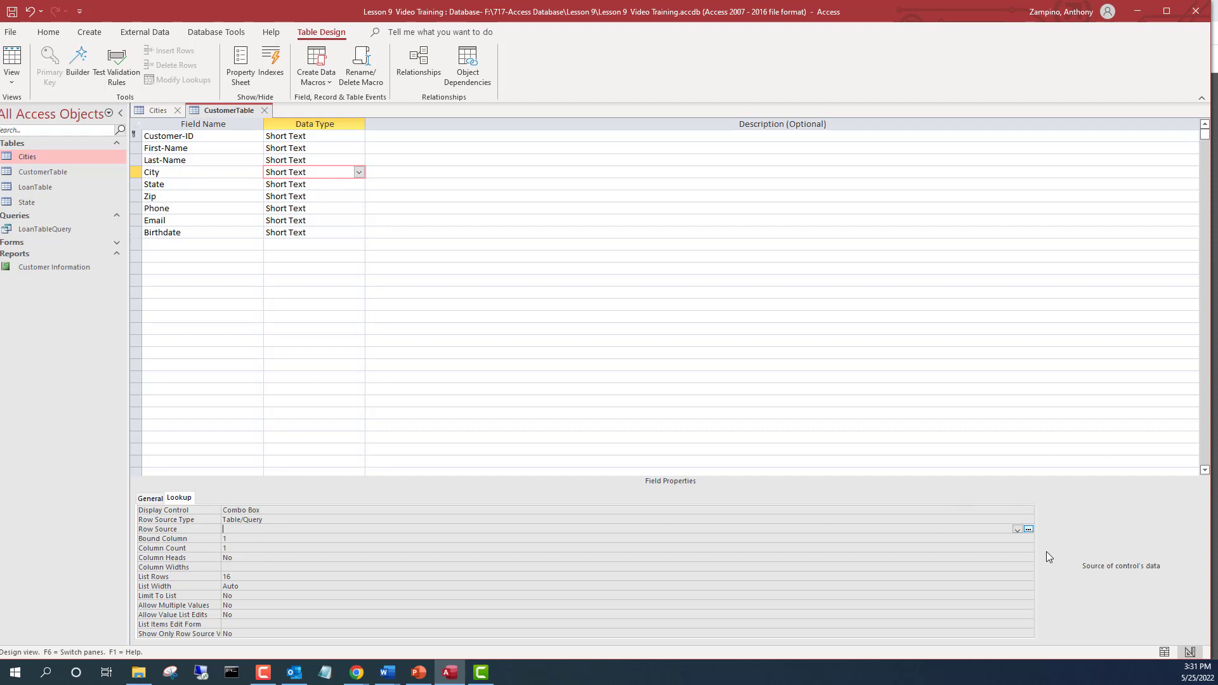
pyautogui.click(1016, 531)
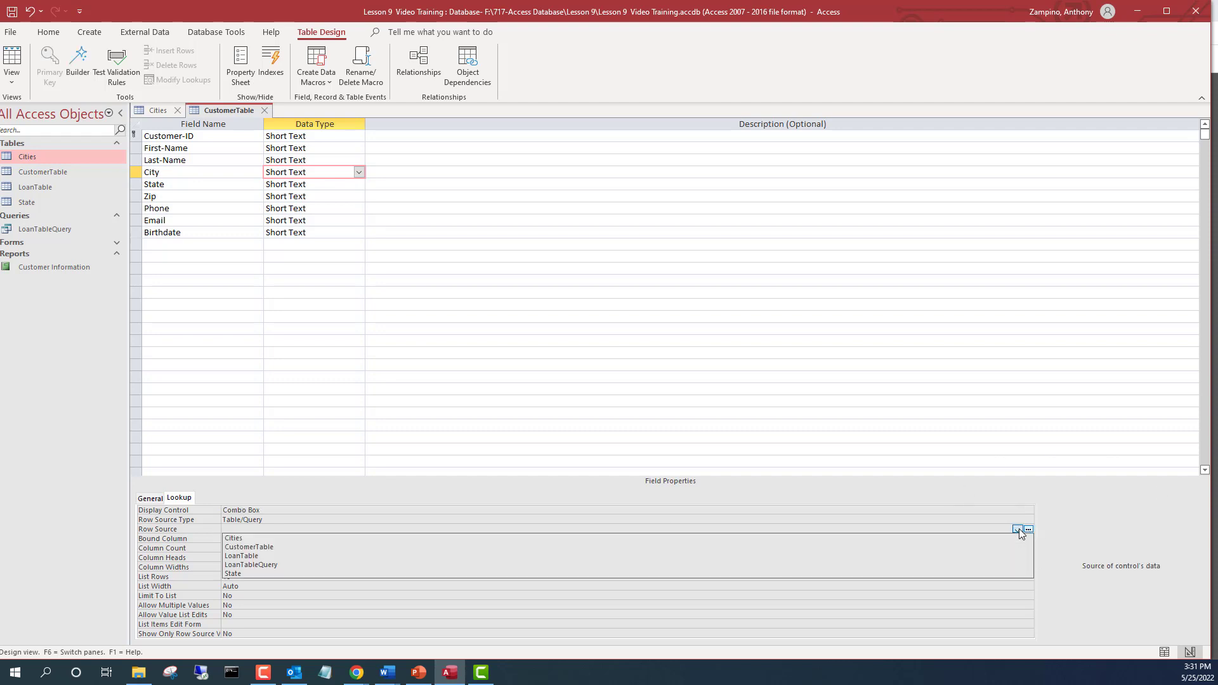
pyautogui.click(315, 540)
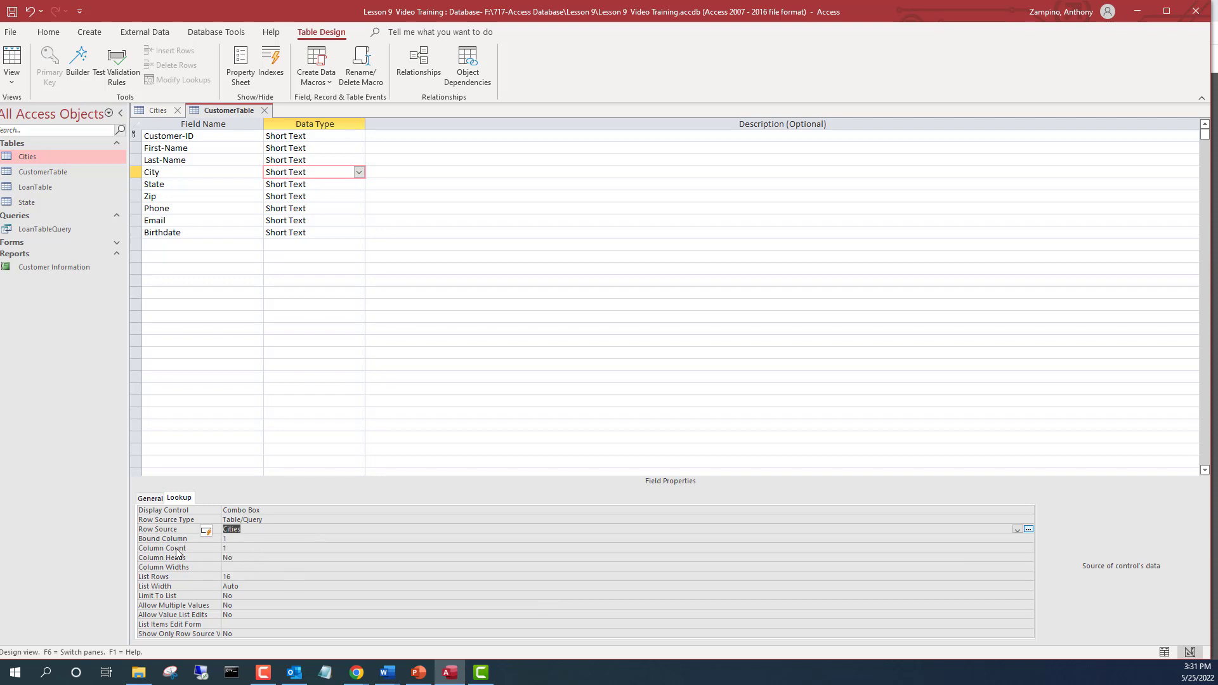
pyautogui.click(254, 547)
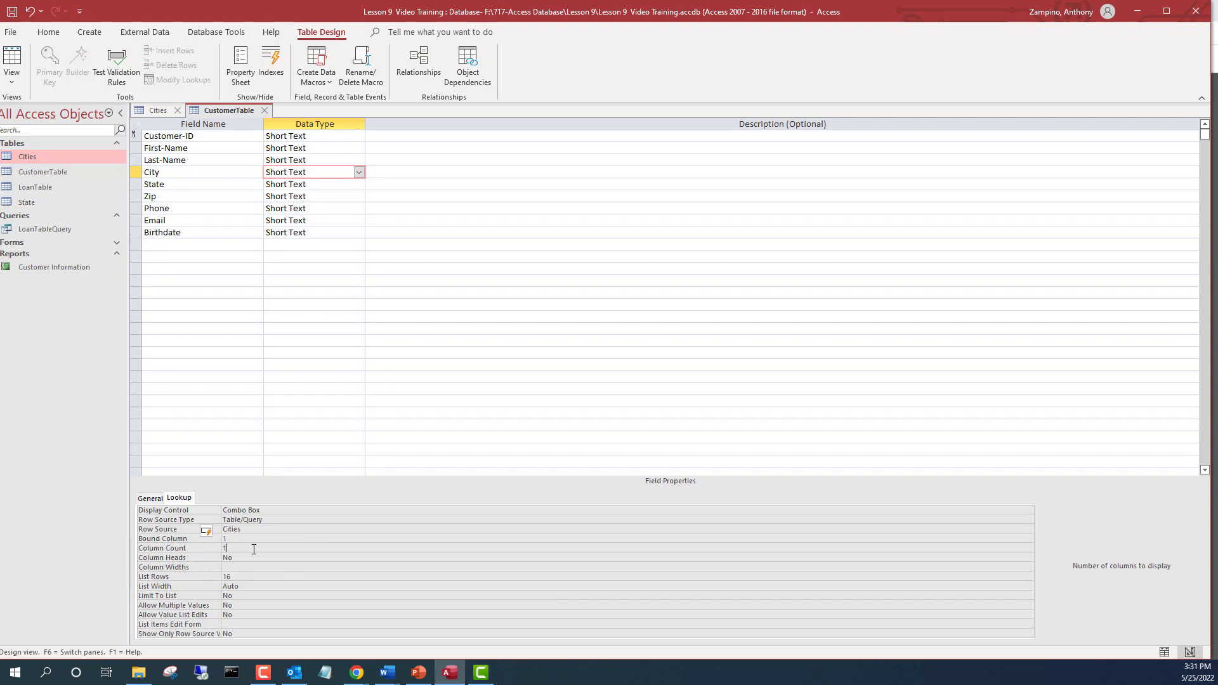
pyautogui.doubleClick(222, 547)
pyautogui.write('2')
# Save CustomerTable, return to Datasheet View and check the City drop-down list in the new record row
pyautogui.click(16, 58)
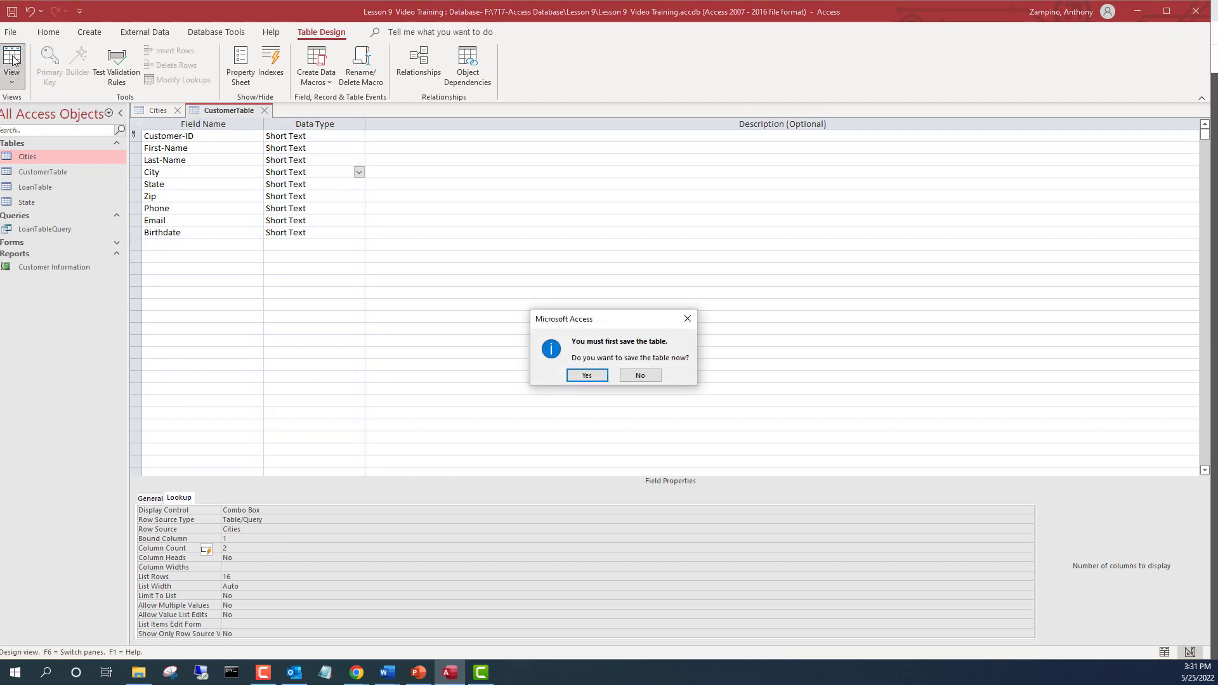
pyautogui.click(587, 375)
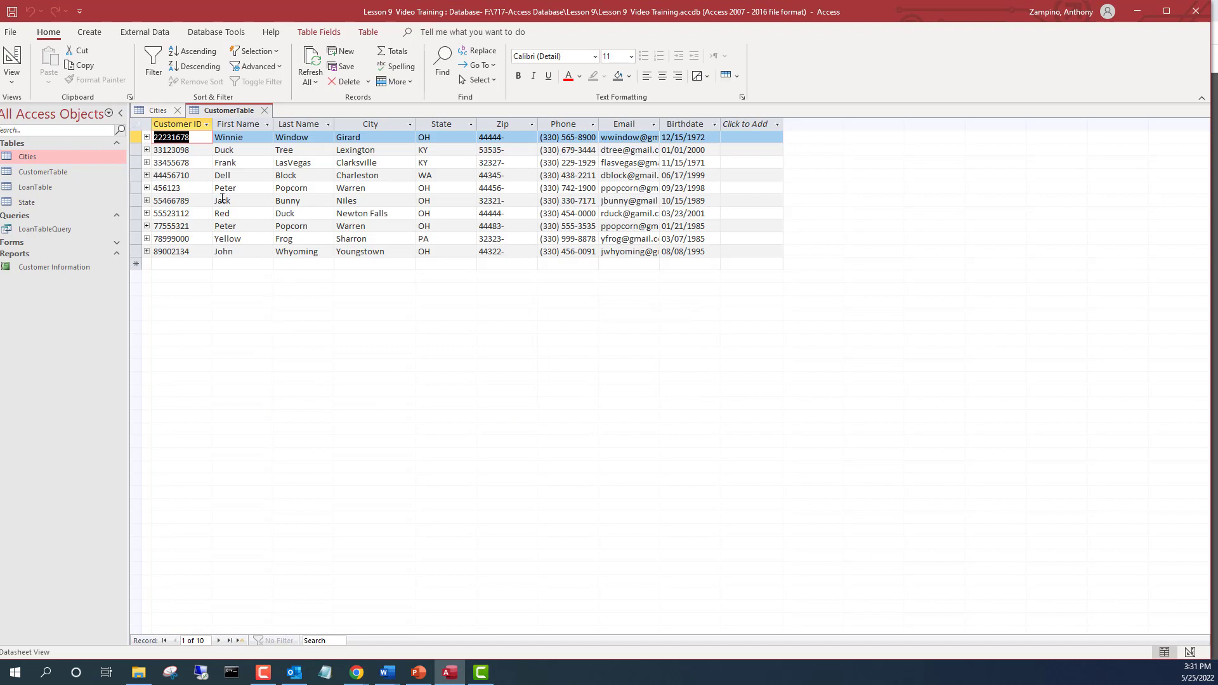
pyautogui.click(409, 264)
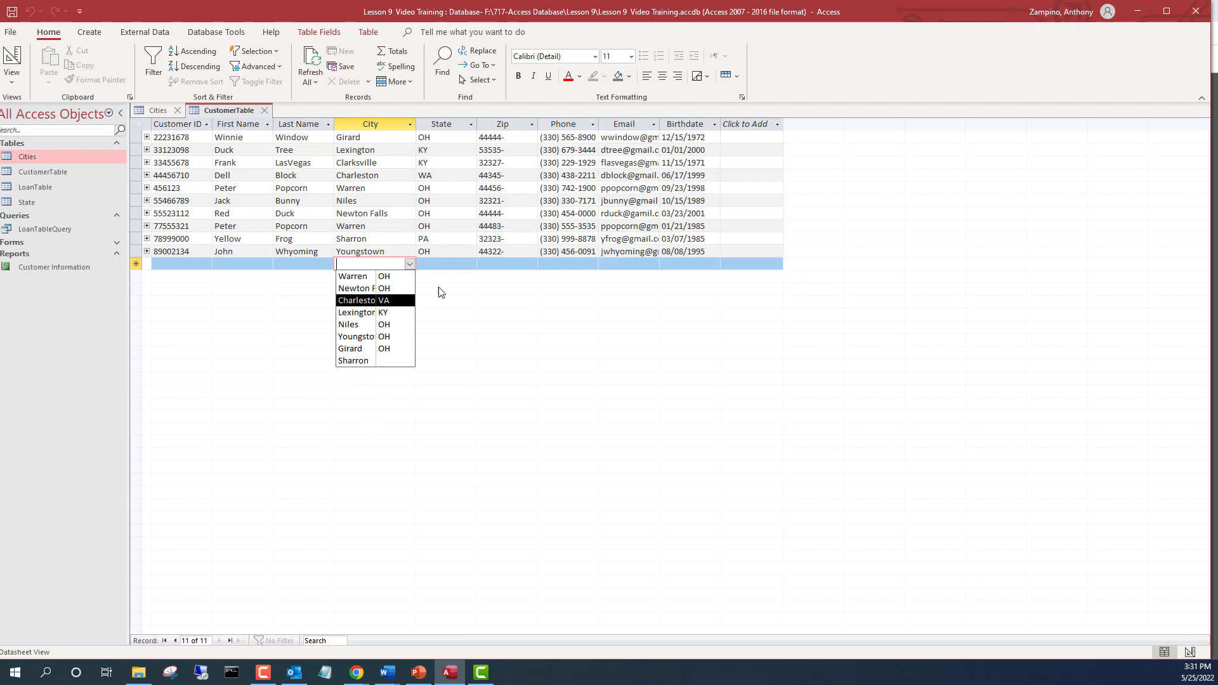
pyautogui.click(498, 333)
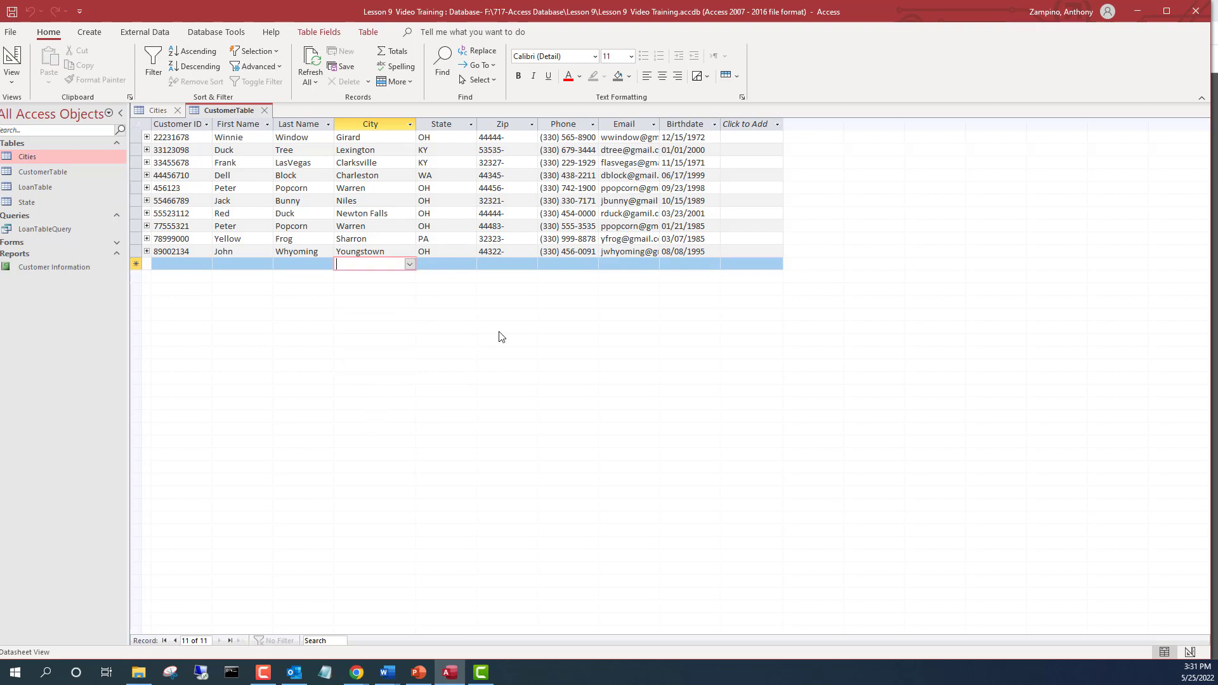
# Commit the pending Sharron, PA record in the Cities table and recheck the City drop-down list in CustomerTable
pyautogui.click(165, 111)
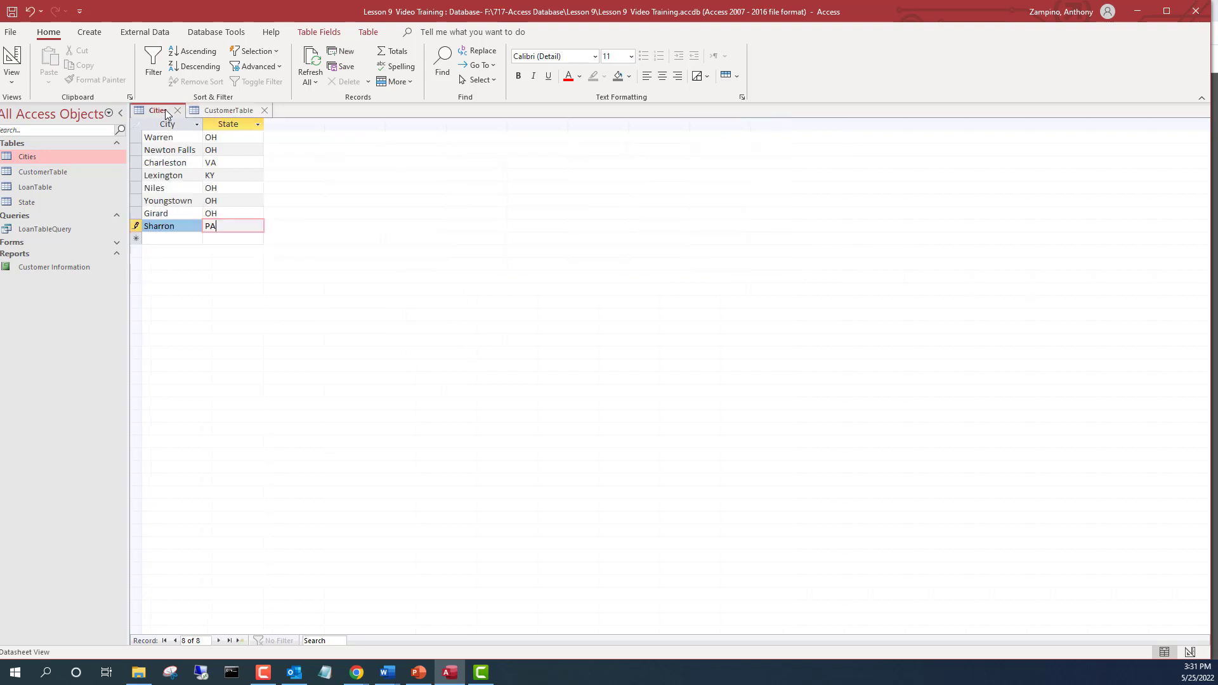
pyautogui.click(223, 239)
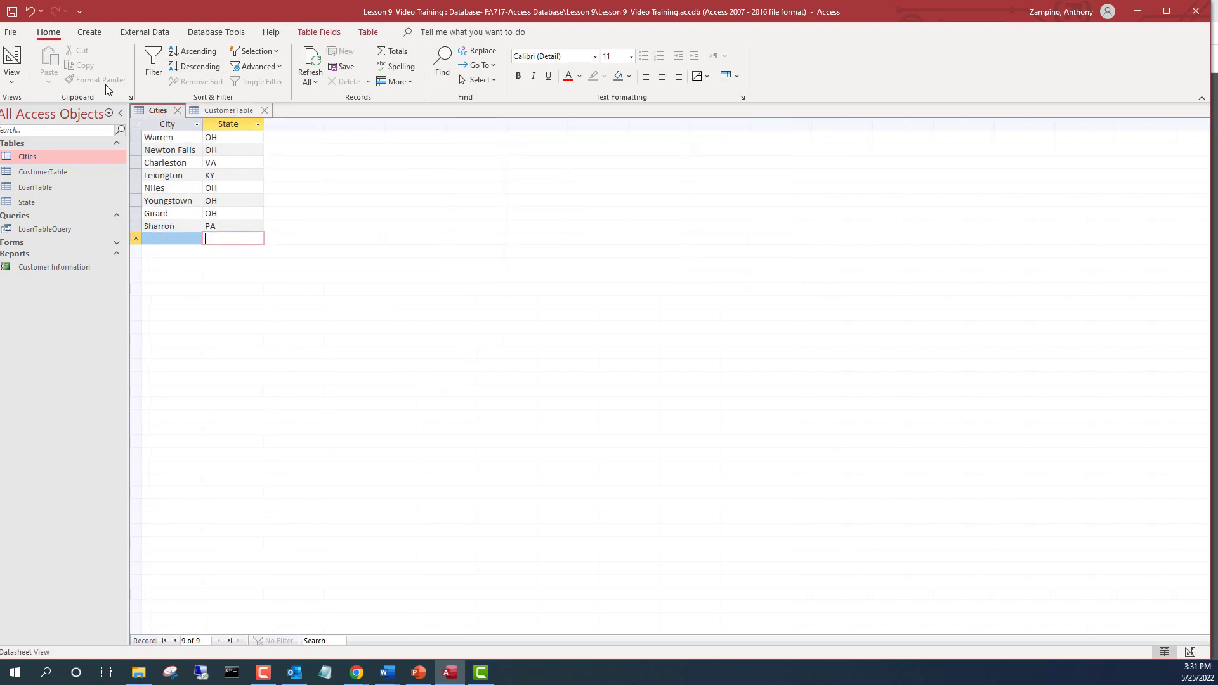
pyautogui.click(239, 110)
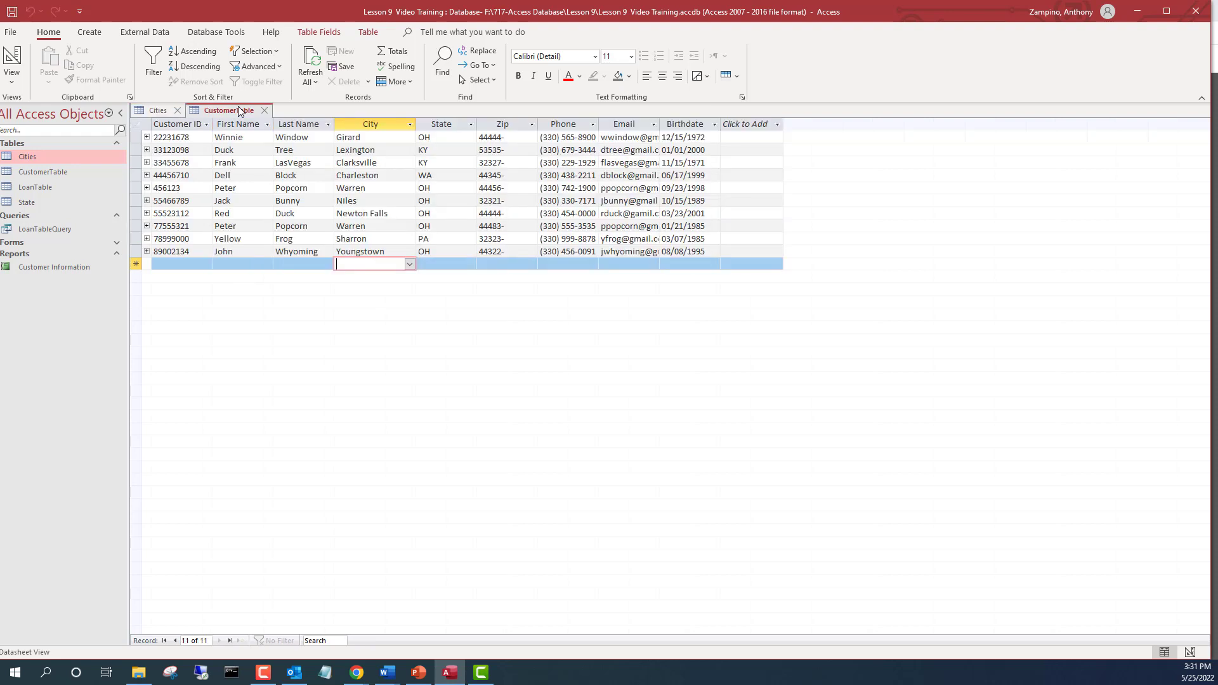
pyautogui.click(410, 264)
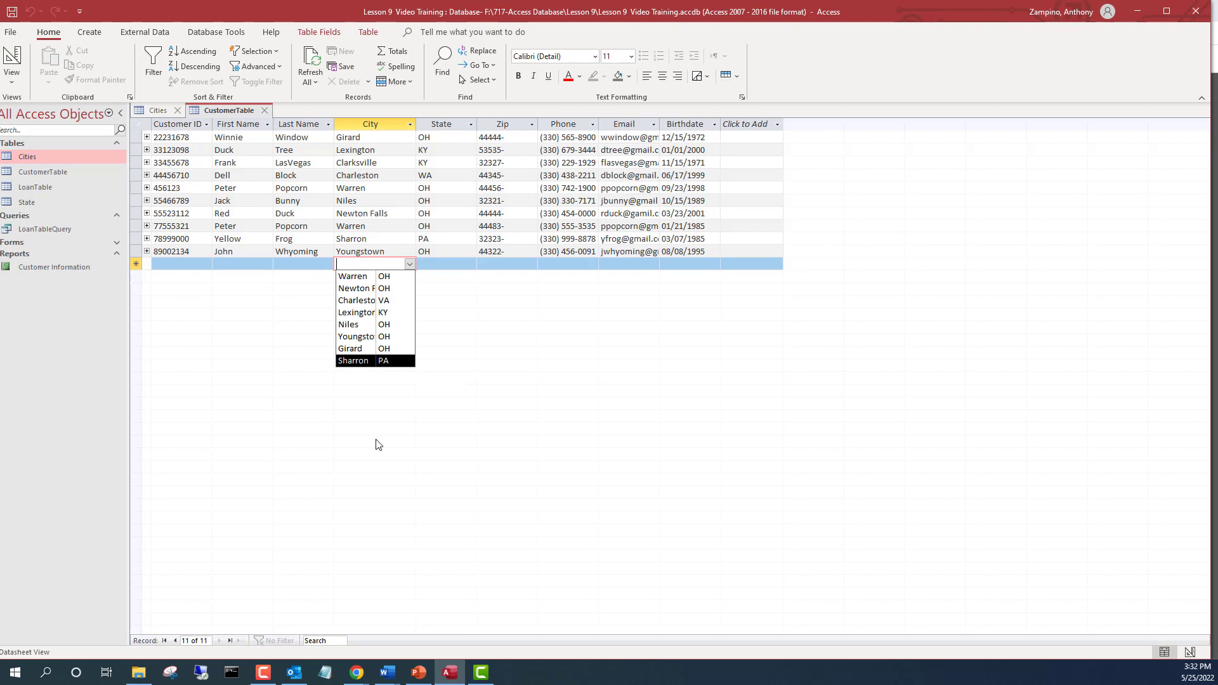
pyautogui.press('Escape')
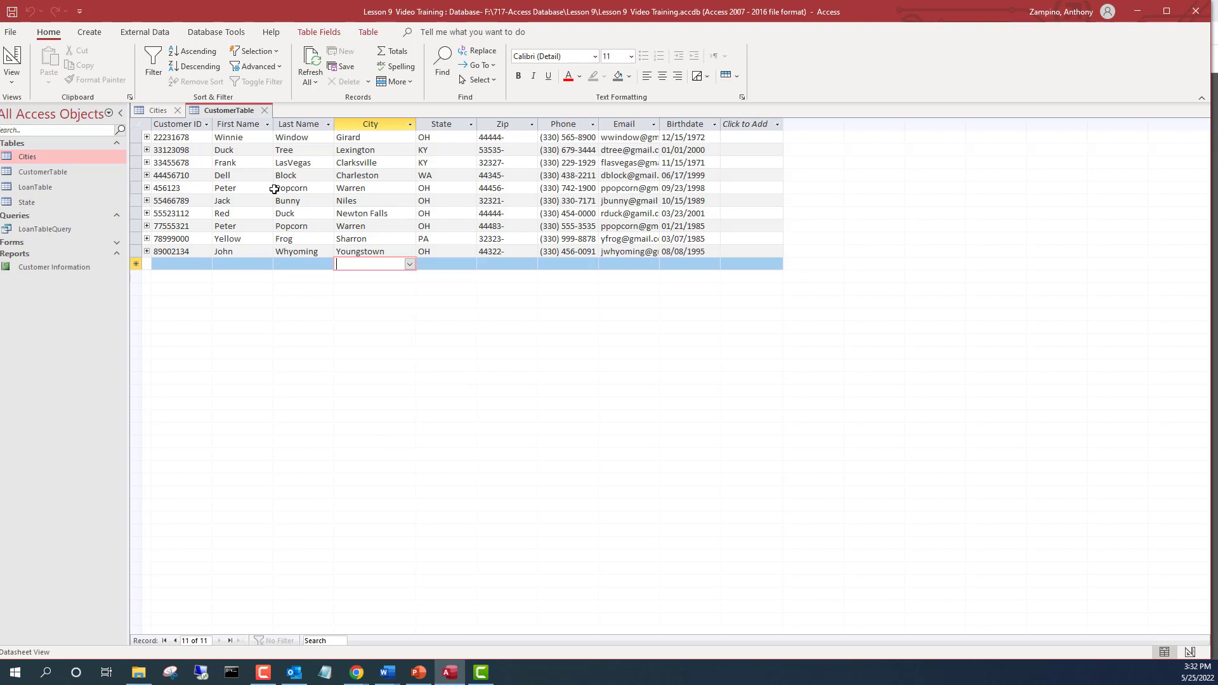
# Create a new query in Design View and add the Cities table to it
pyautogui.click(90, 31)
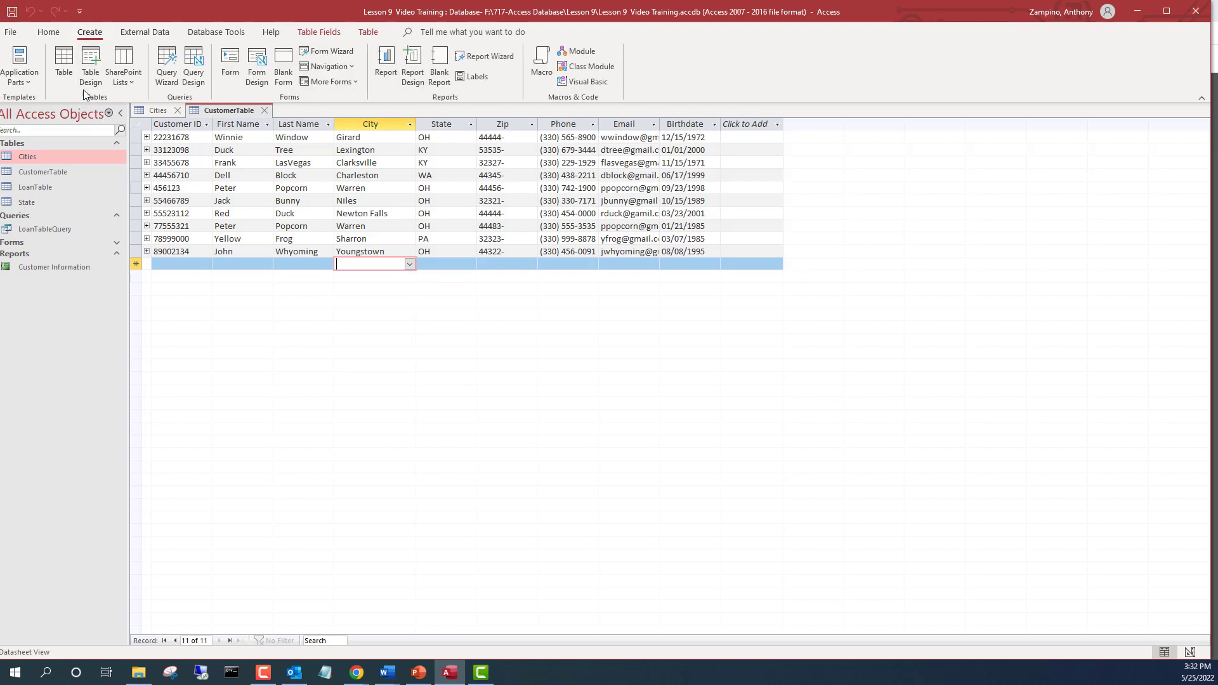
pyautogui.click(203, 57)
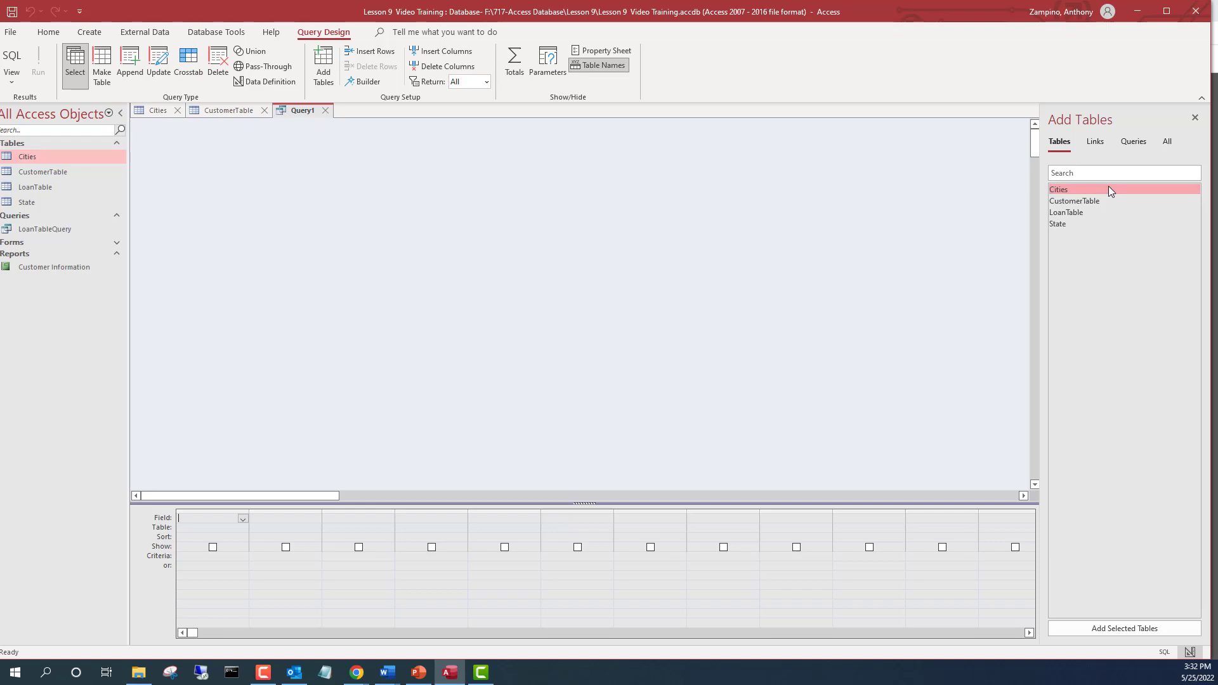
pyautogui.moveTo(1109, 189); pyautogui.dragTo(271, 185)
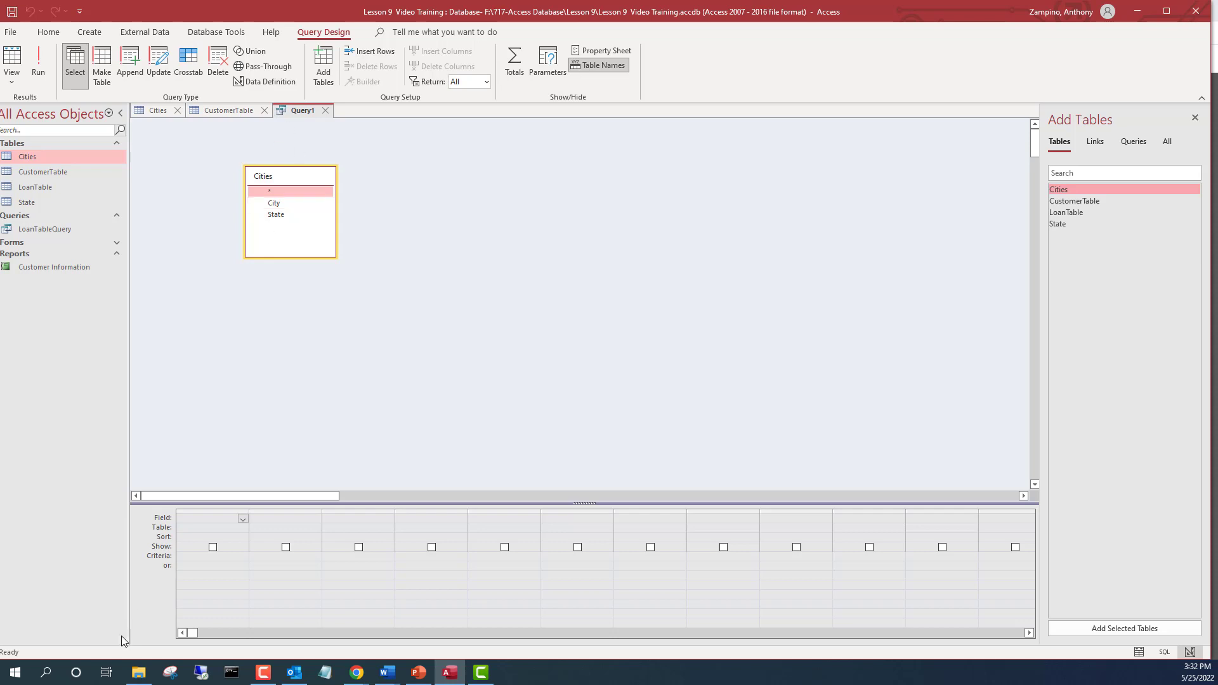
# Add the City and State fields from Cities as the query's first two columns
pyautogui.click(245, 518)
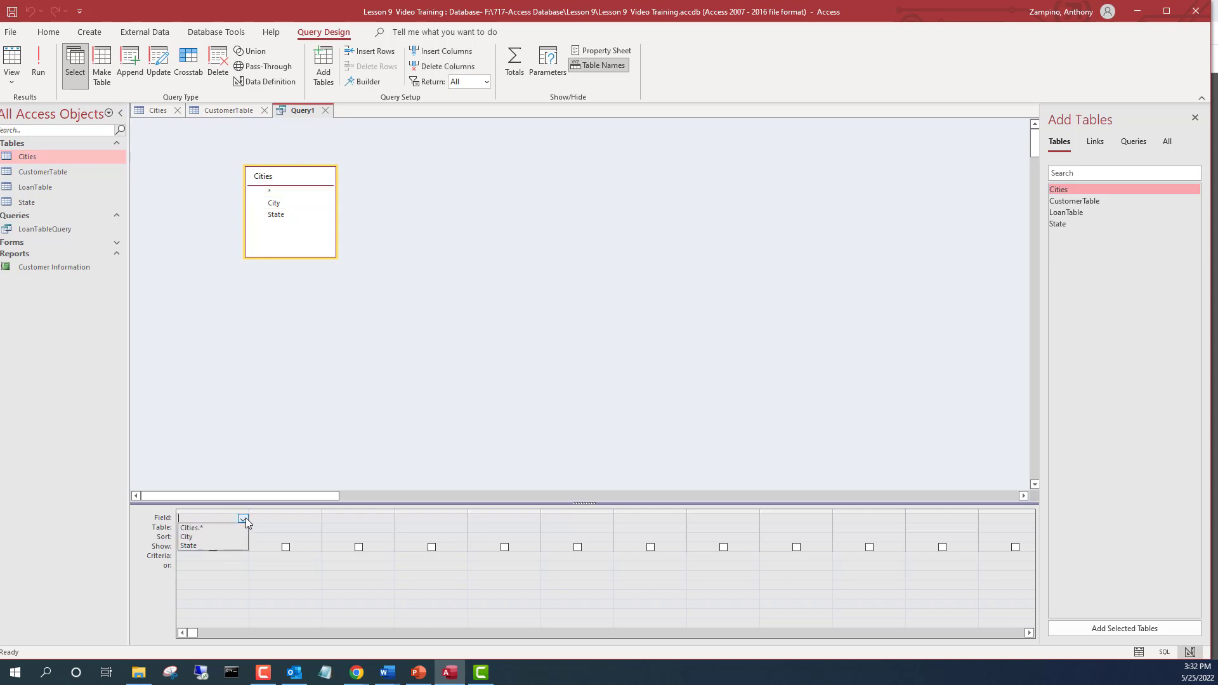
pyautogui.click(195, 538)
pyautogui.click(316, 529)
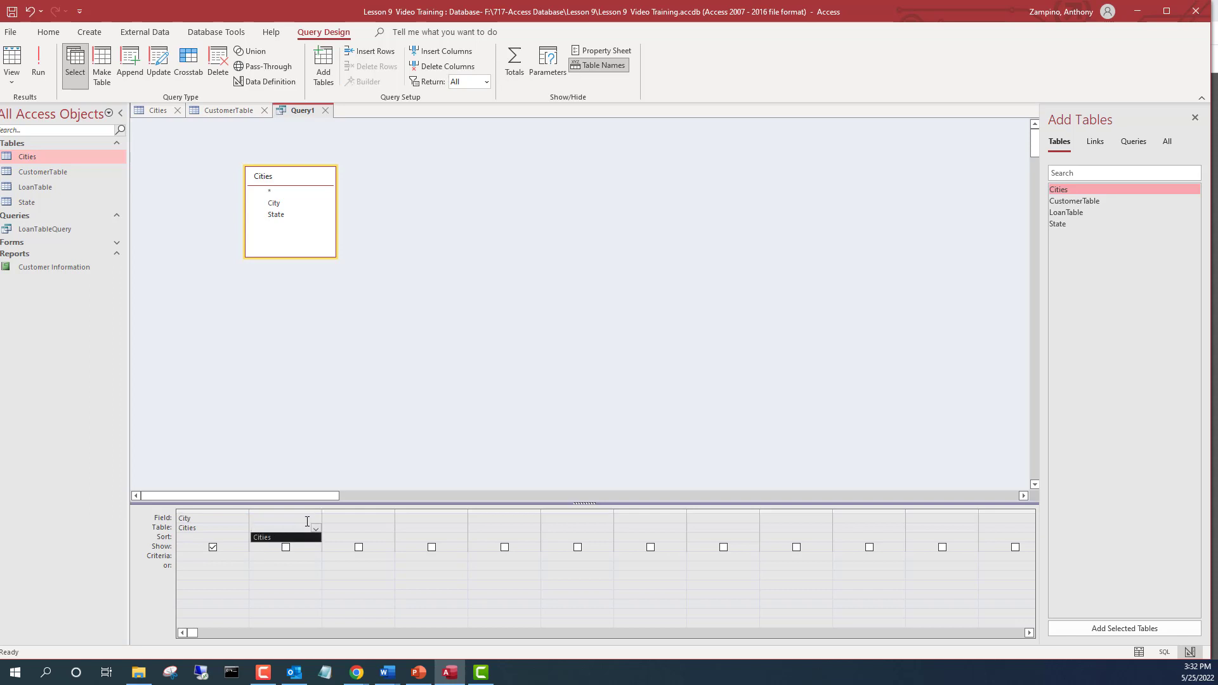
pyautogui.click(310, 519)
pyautogui.click(316, 518)
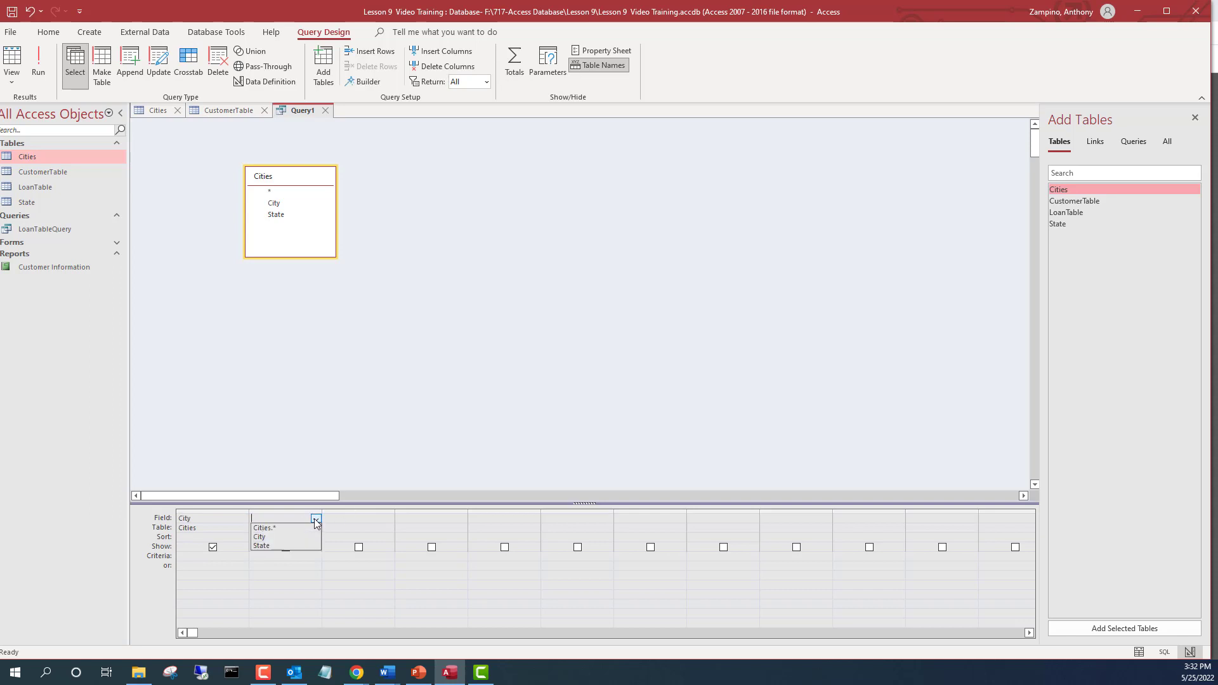
pyautogui.click(274, 545)
# Sort the query's State column in ascending order and show the results in Datasheet View
pyautogui.click(302, 536)
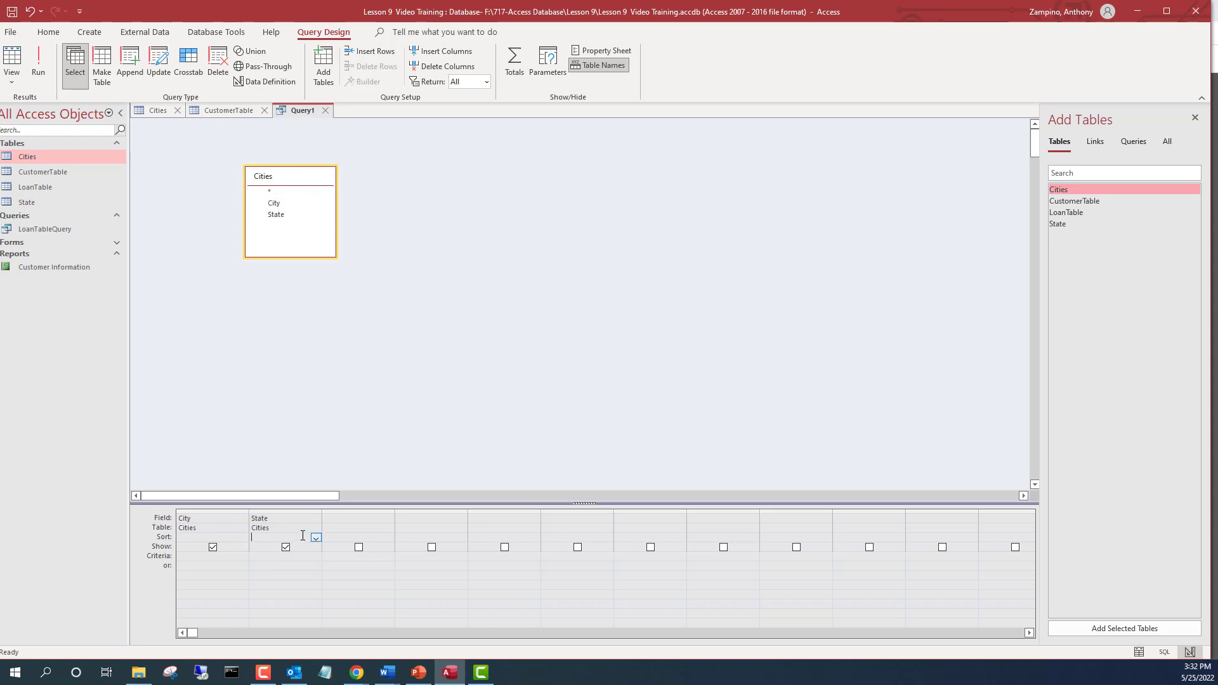
pyautogui.click(316, 538)
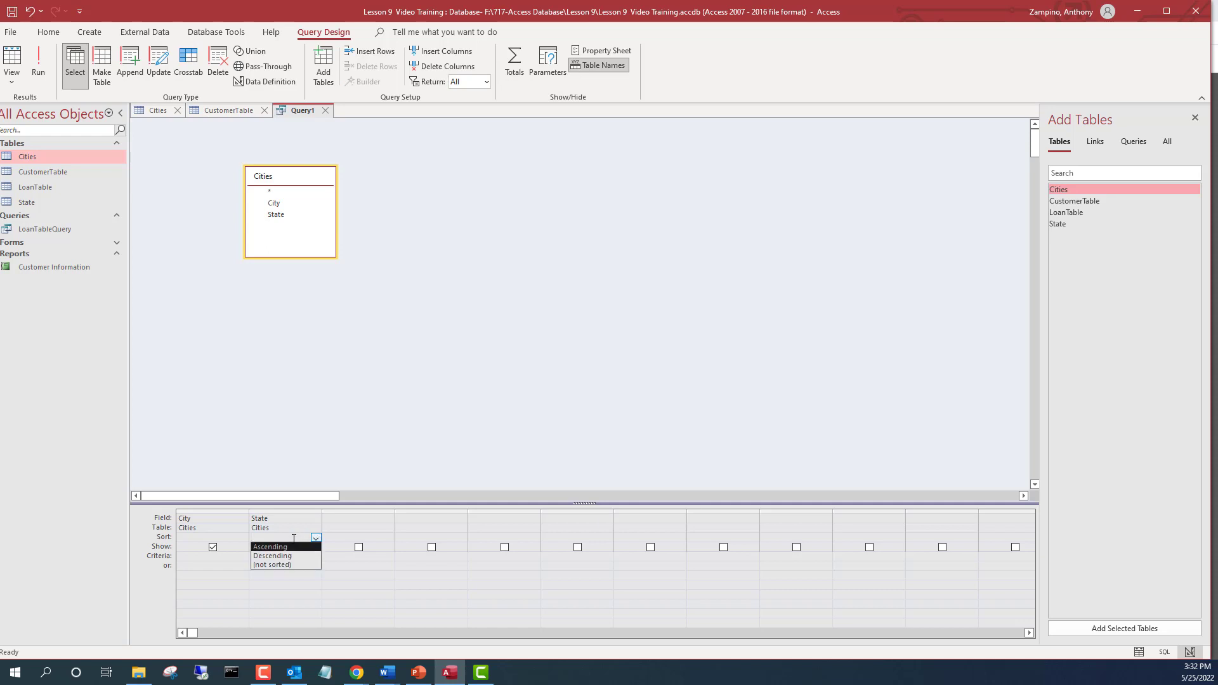
pyautogui.click(294, 546)
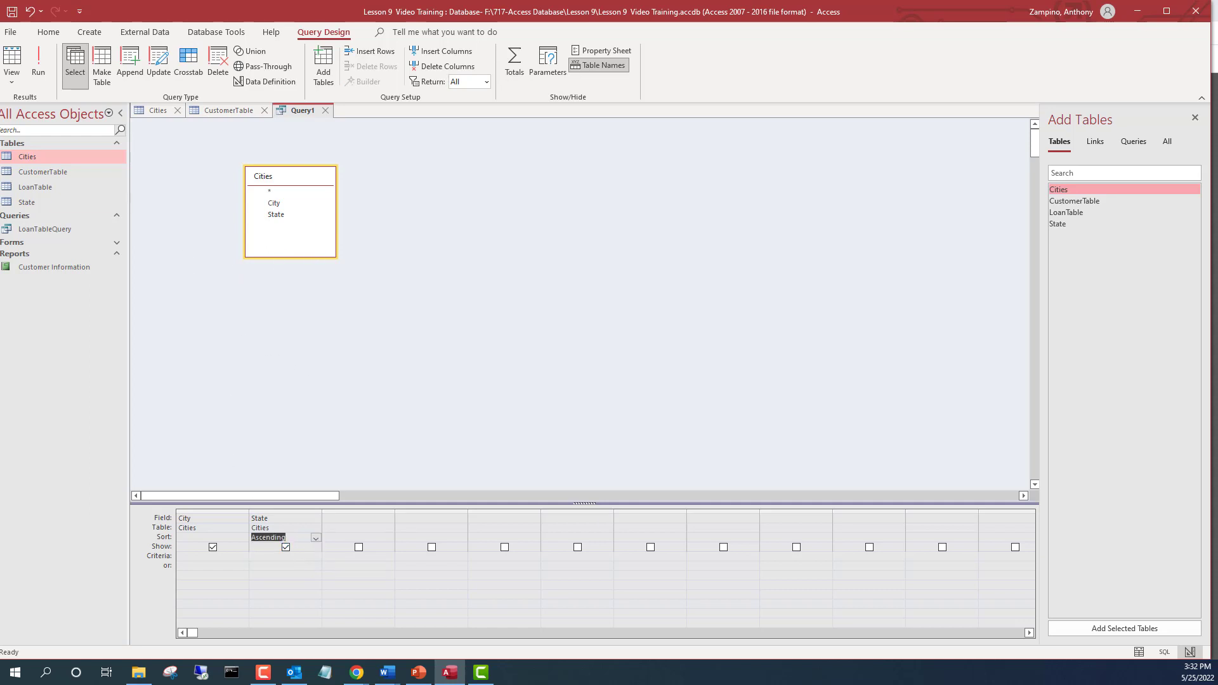
pyautogui.click(13, 57)
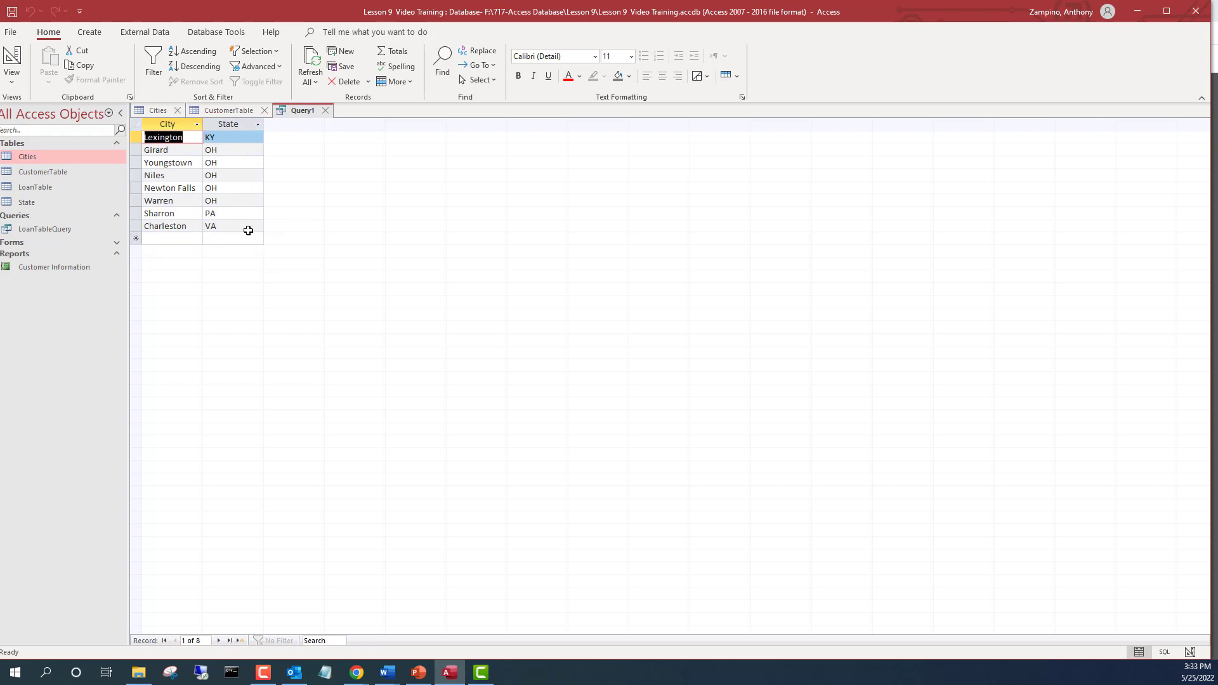
# Close the query and save it under the name CityState
pyautogui.click(325, 111)
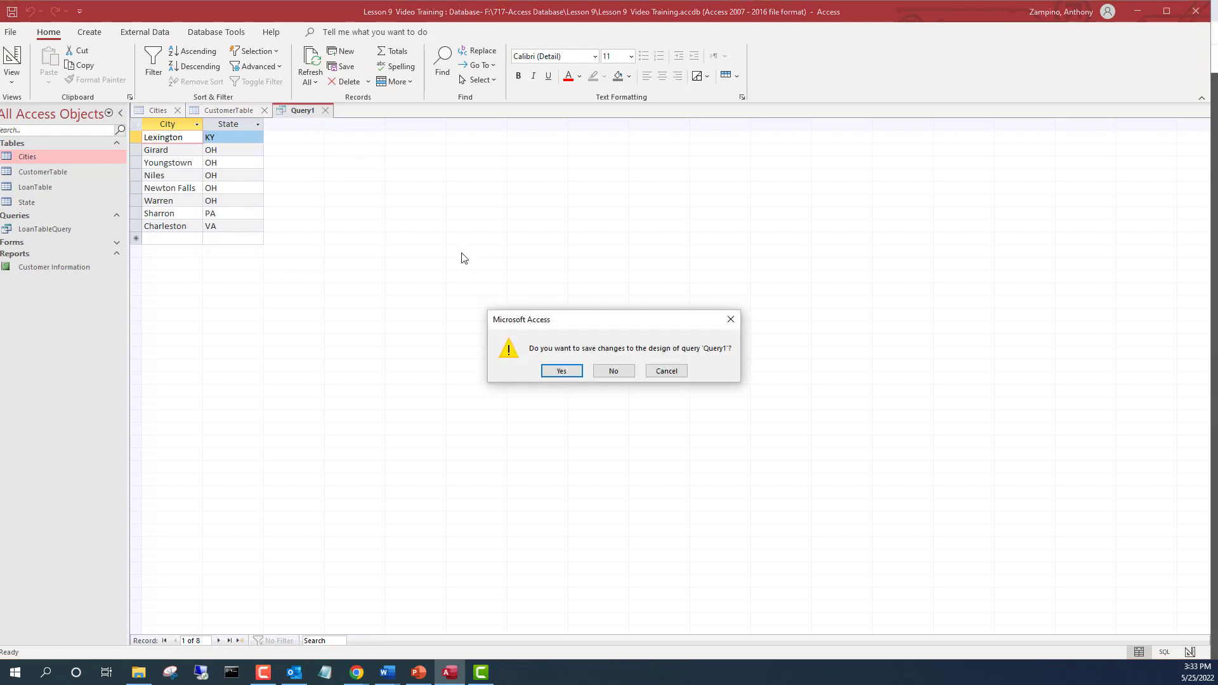
pyautogui.click(561, 371)
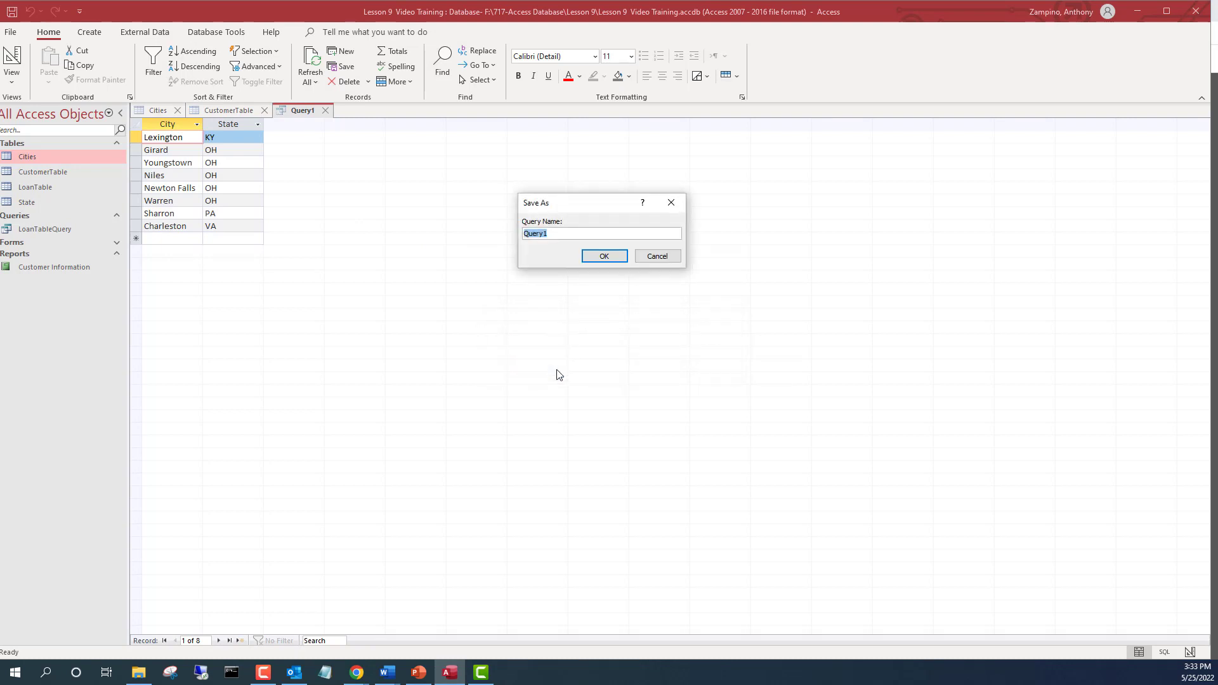
pyautogui.write('CityState')
pyautogui.click(540, 232)
pyautogui.press('BackSpace')
pyautogui.click(604, 258)
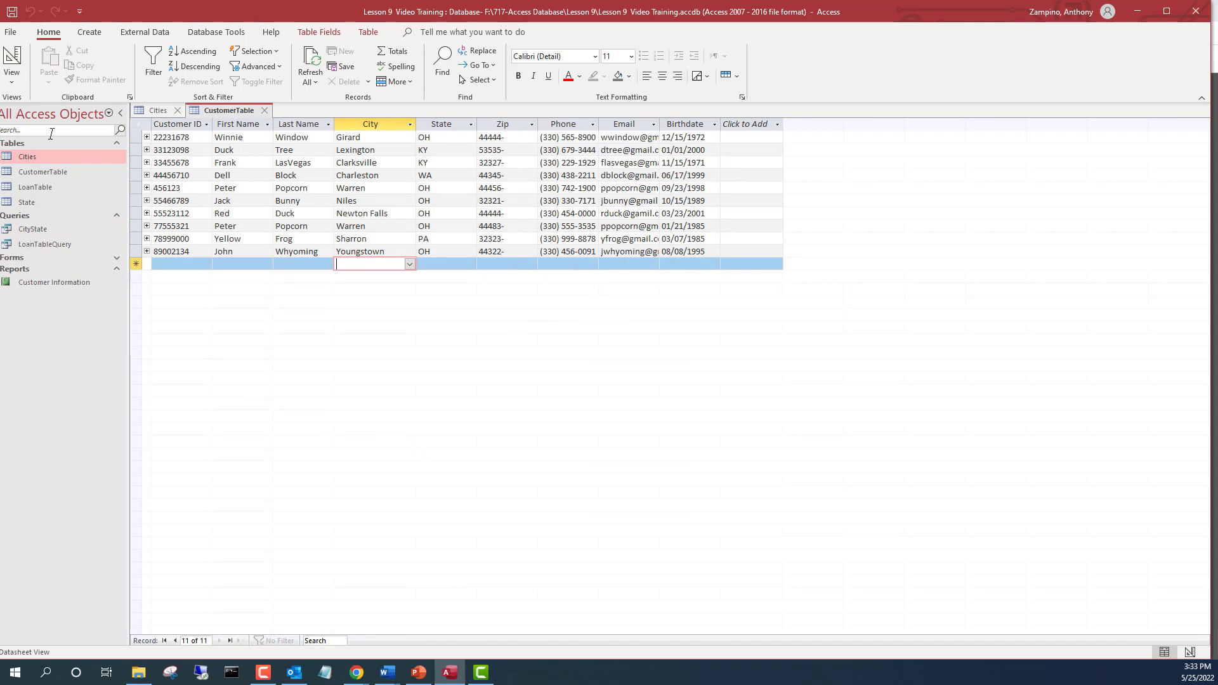
# In CustomerTable's design, set the City field's lookup Row Source to CityState and save the table while returning to Datasheet View
pyautogui.click(12, 78)
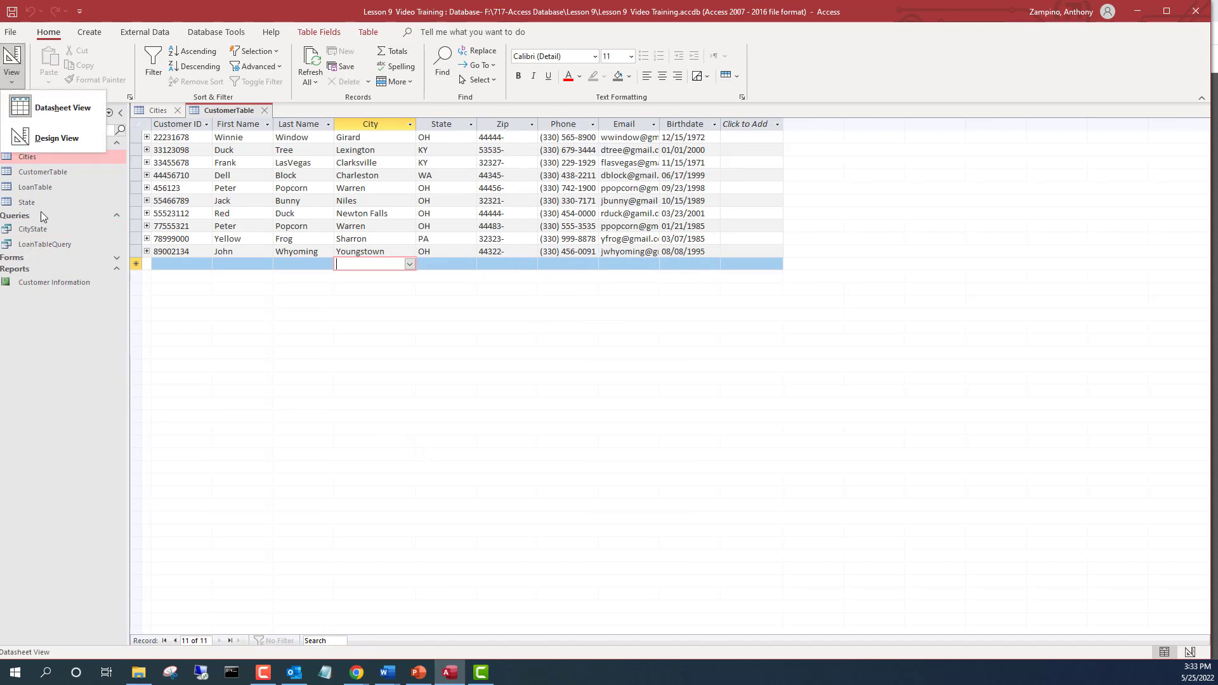
pyautogui.click(44, 145)
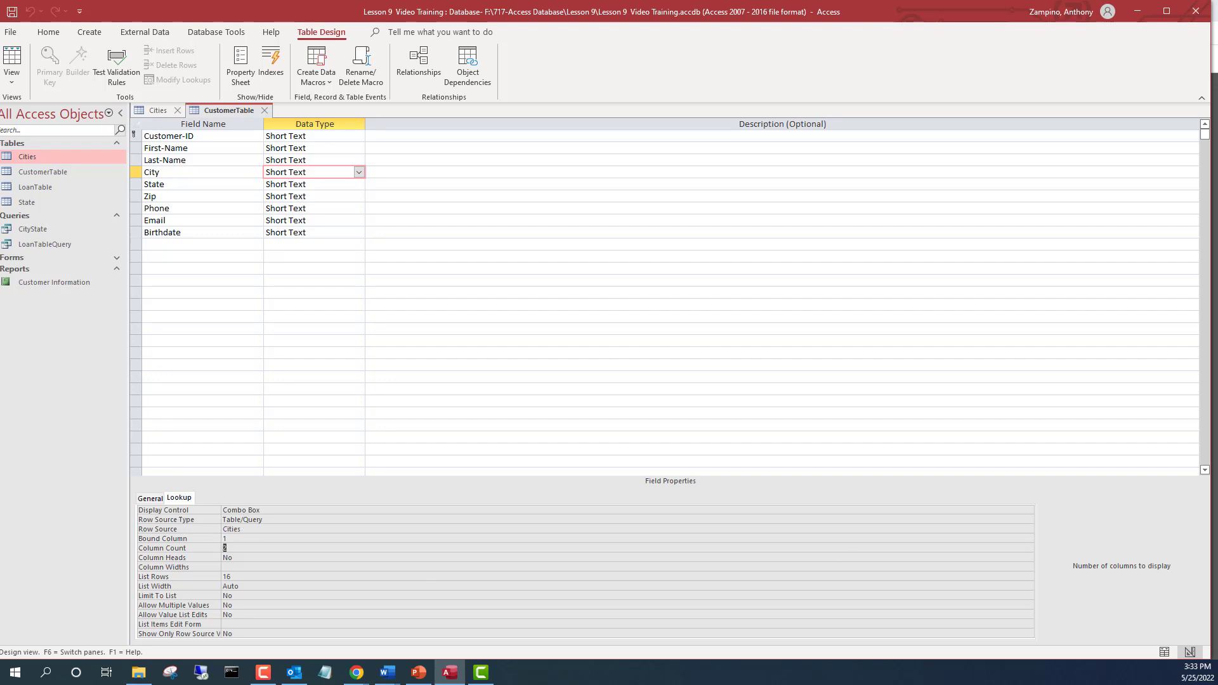
pyautogui.click(330, 528)
pyautogui.click(1017, 529)
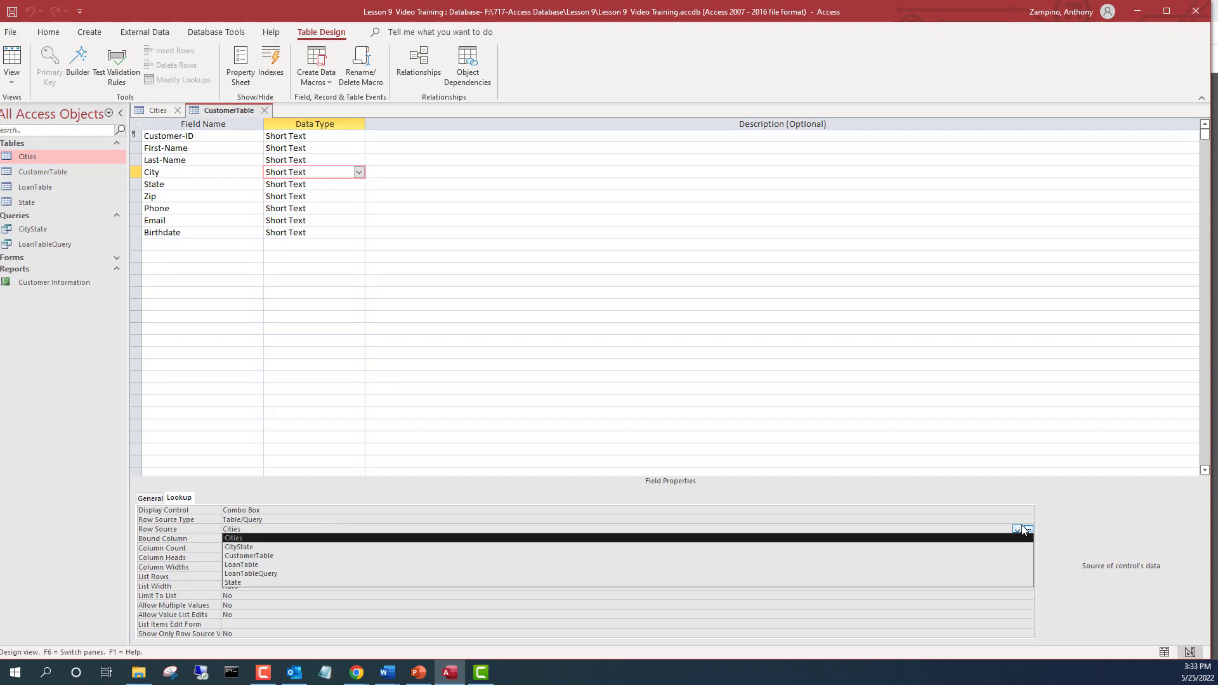
pyautogui.click(257, 548)
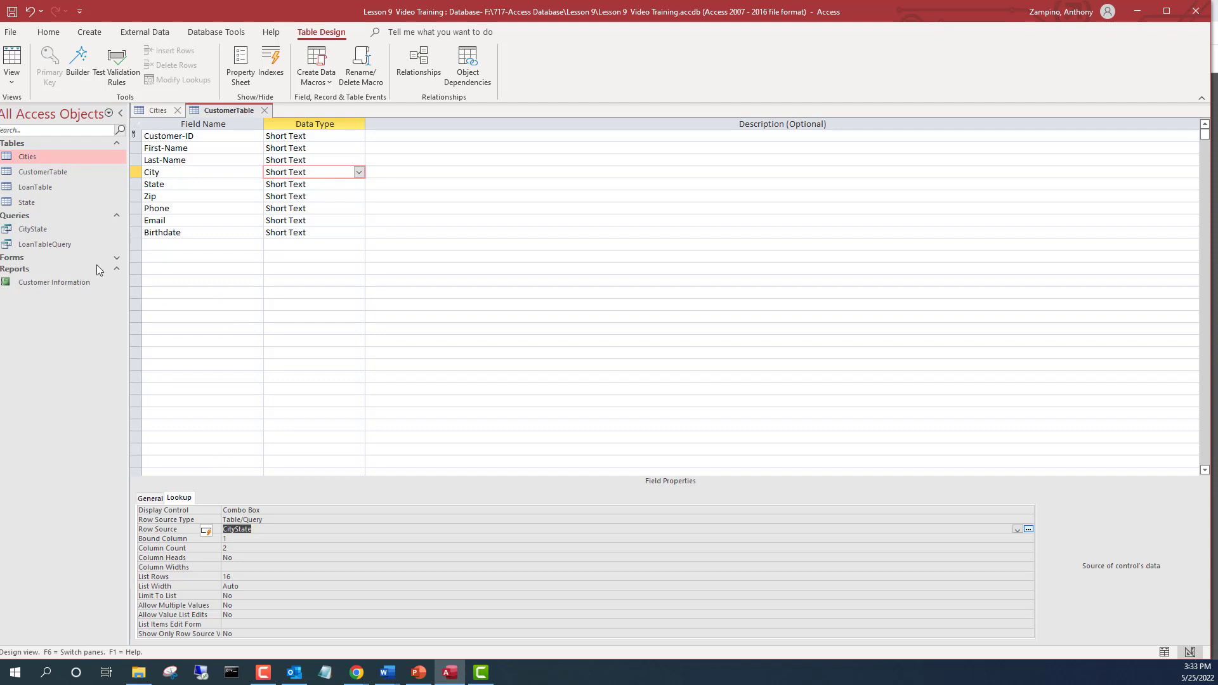
pyautogui.click(11, 64)
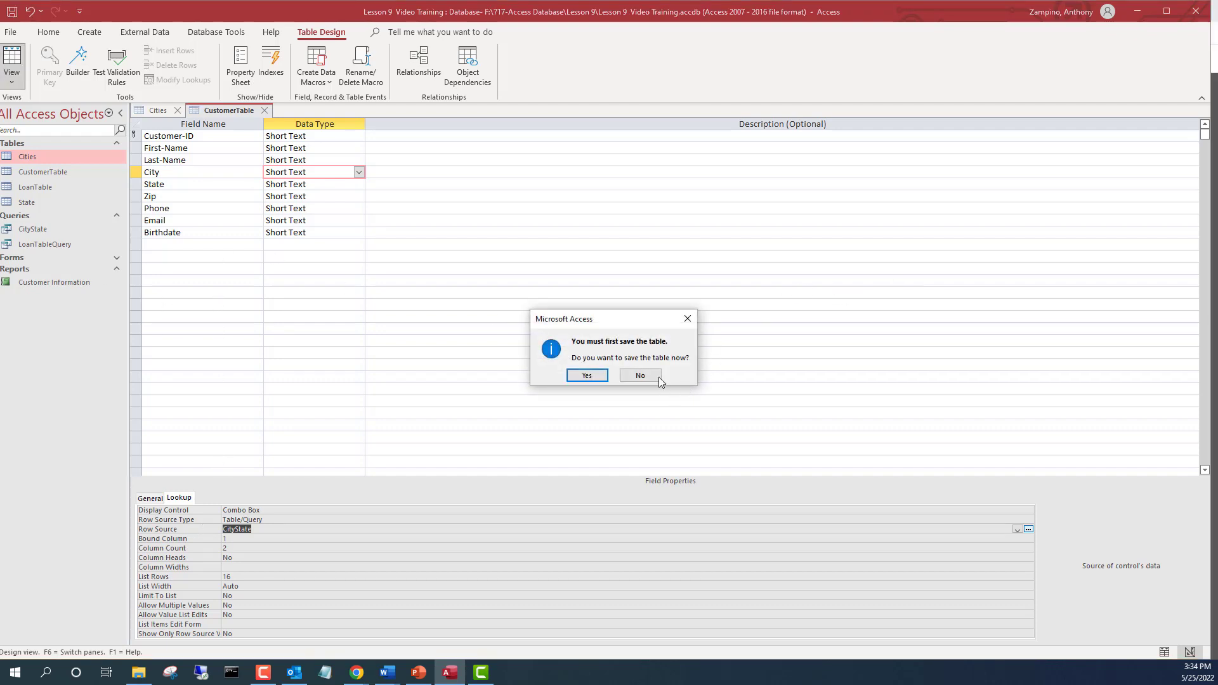
pyautogui.click(587, 375)
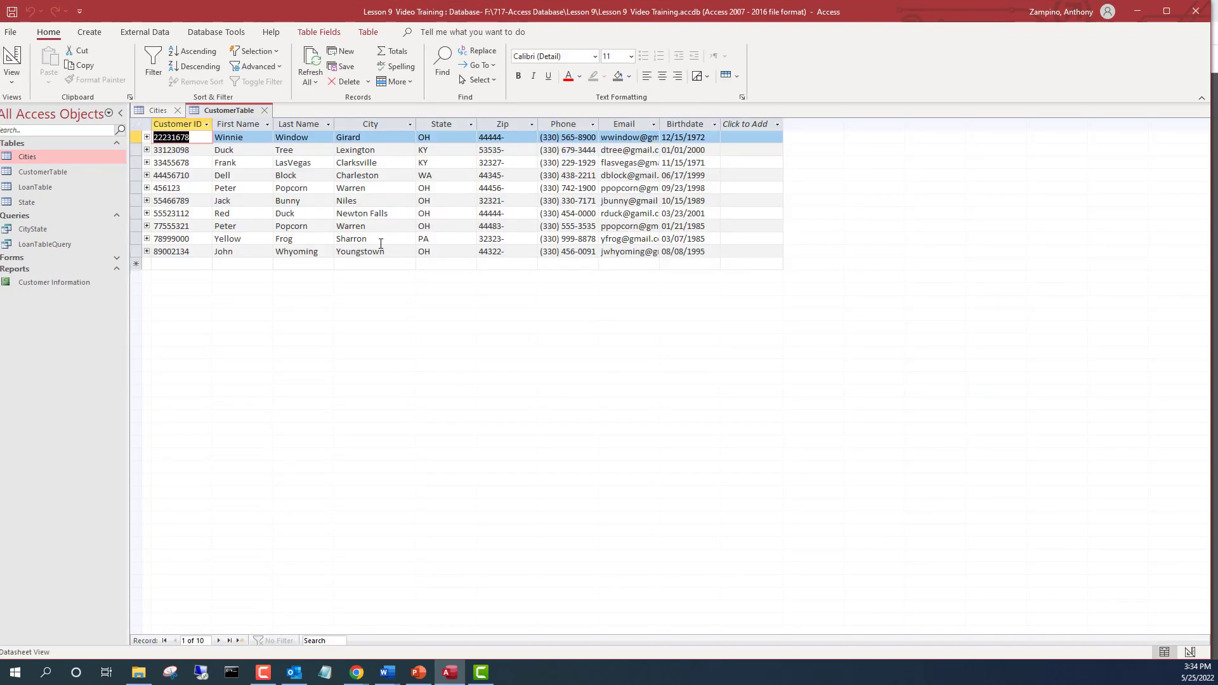
# Examine the City field's drop-down choices in CustomerTable's new record without choosing a city
pyautogui.click(323, 265)
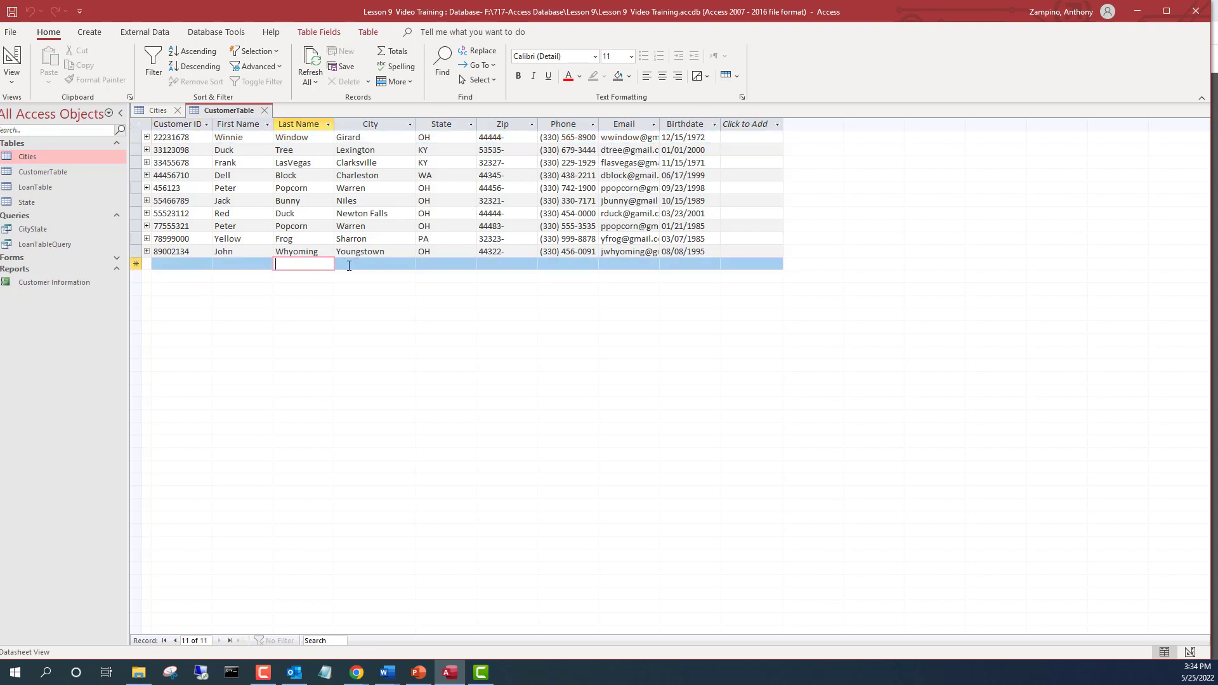
pyautogui.click(349, 265)
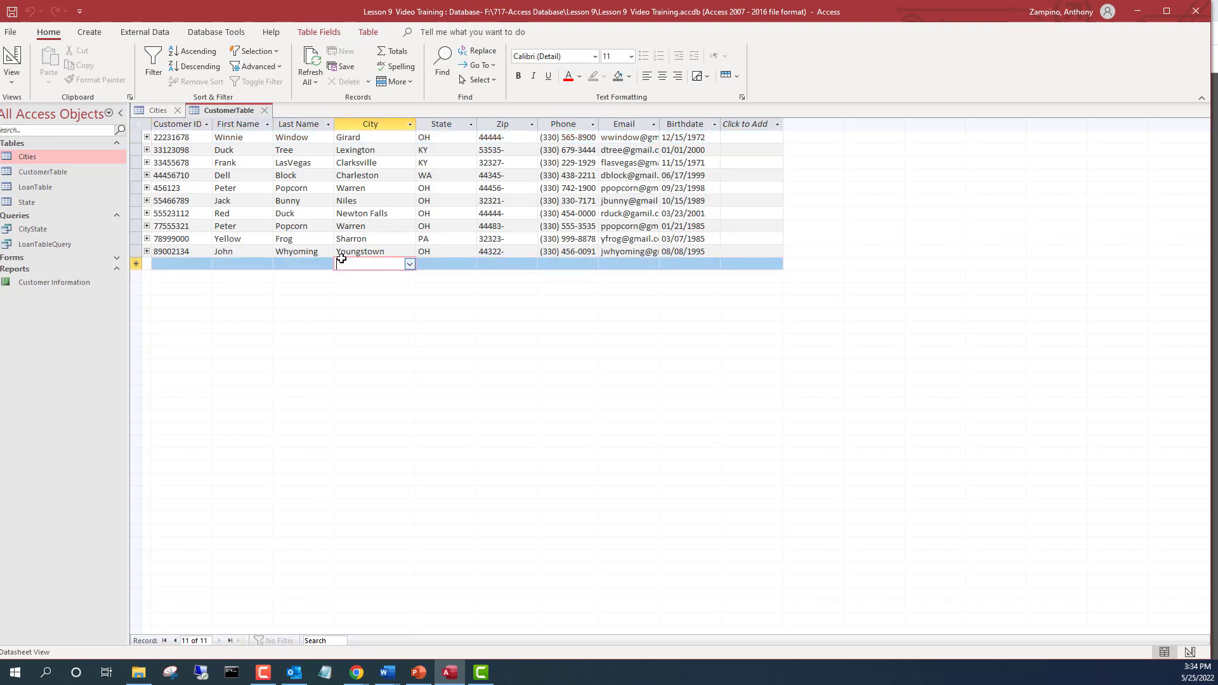
pyautogui.click(410, 264)
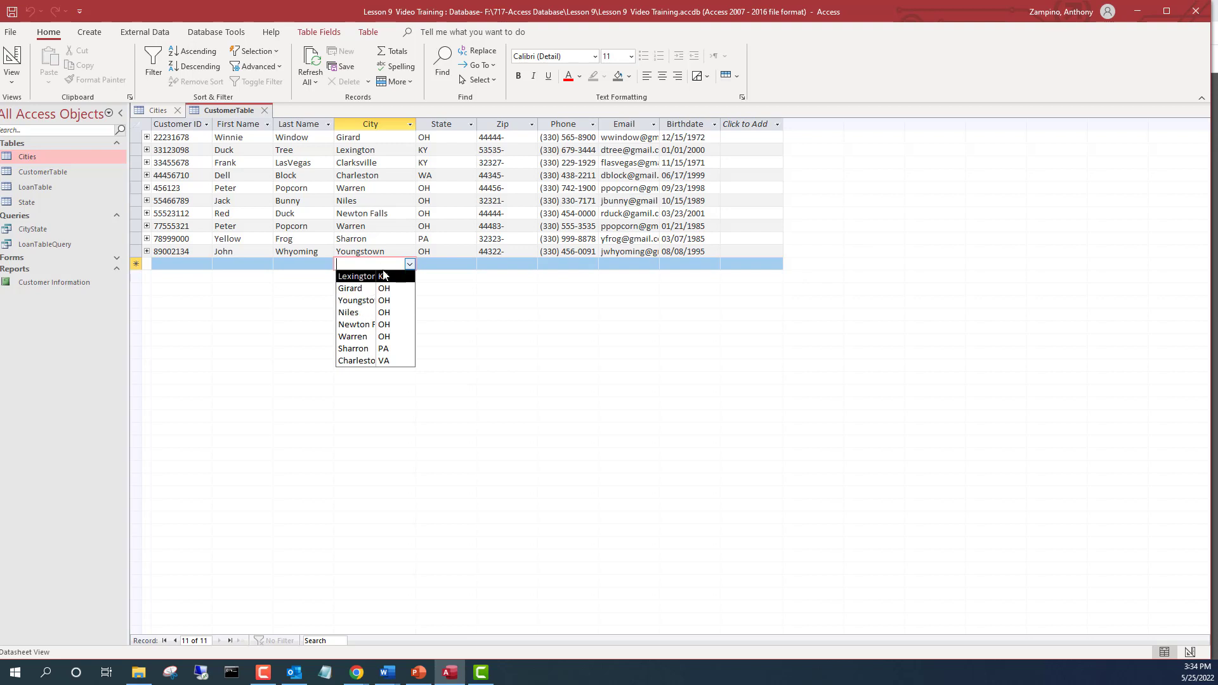
pyautogui.click(388, 378)
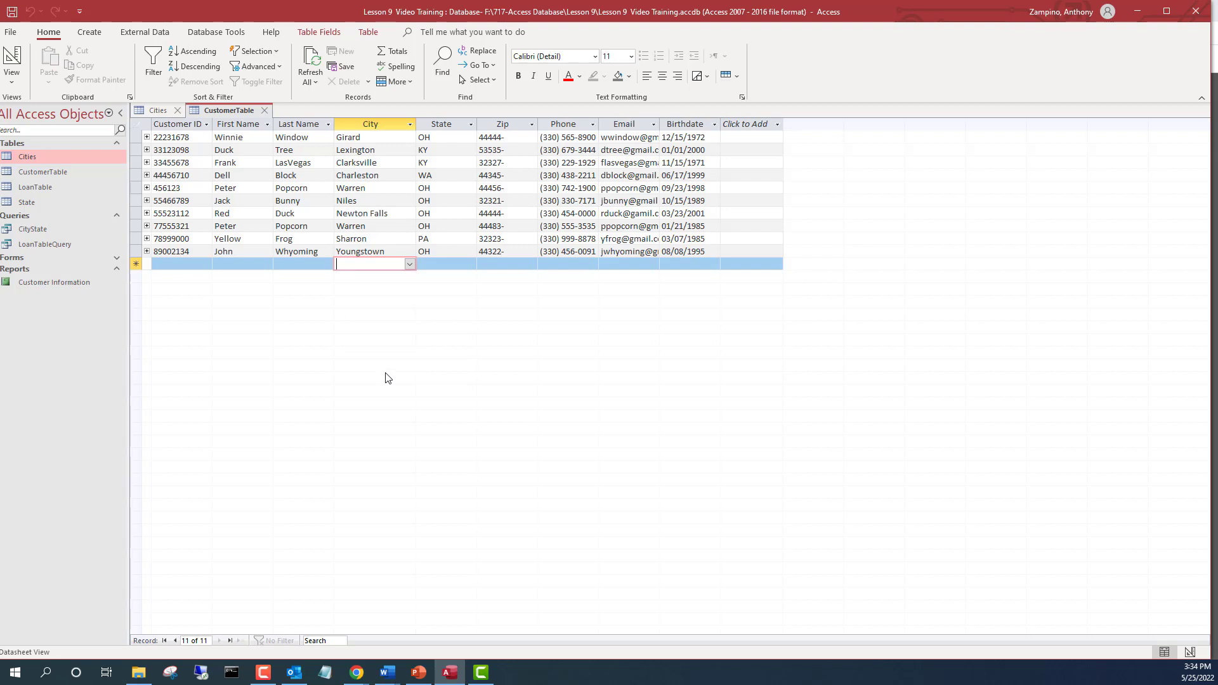
# Add a record to the Cities table with City Ashtubula and State OH, and close the table
pyautogui.click(163, 109)
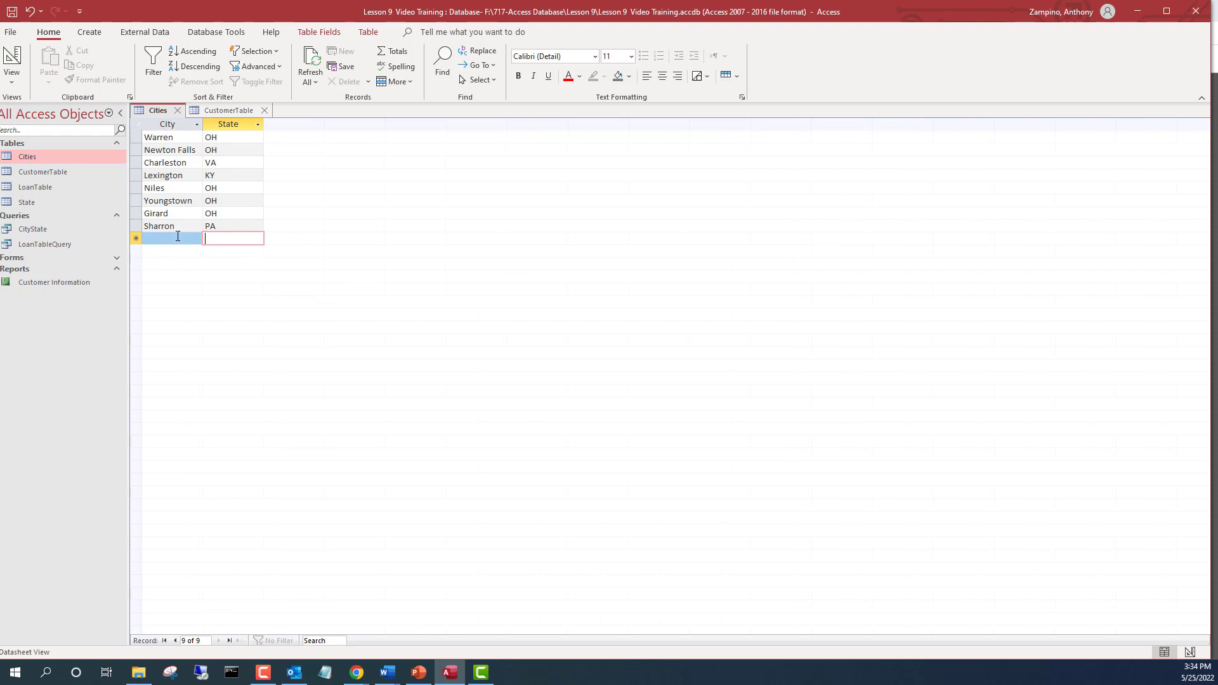
pyautogui.click(177, 236)
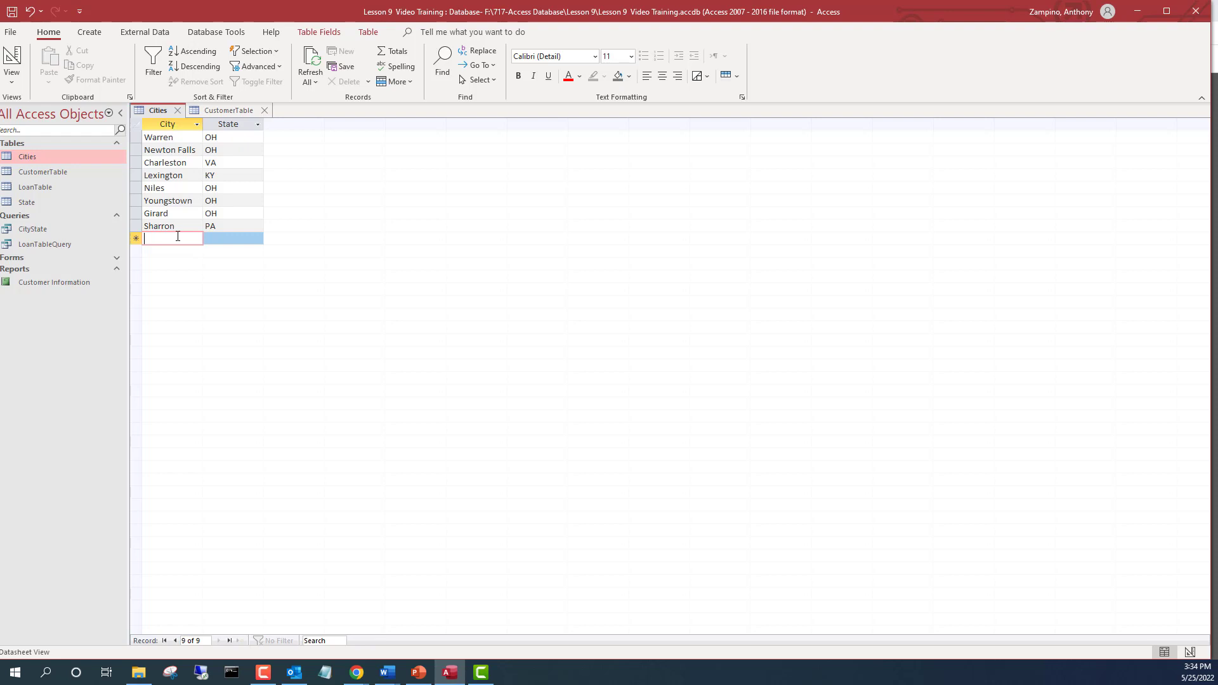
pyautogui.write('Asht')
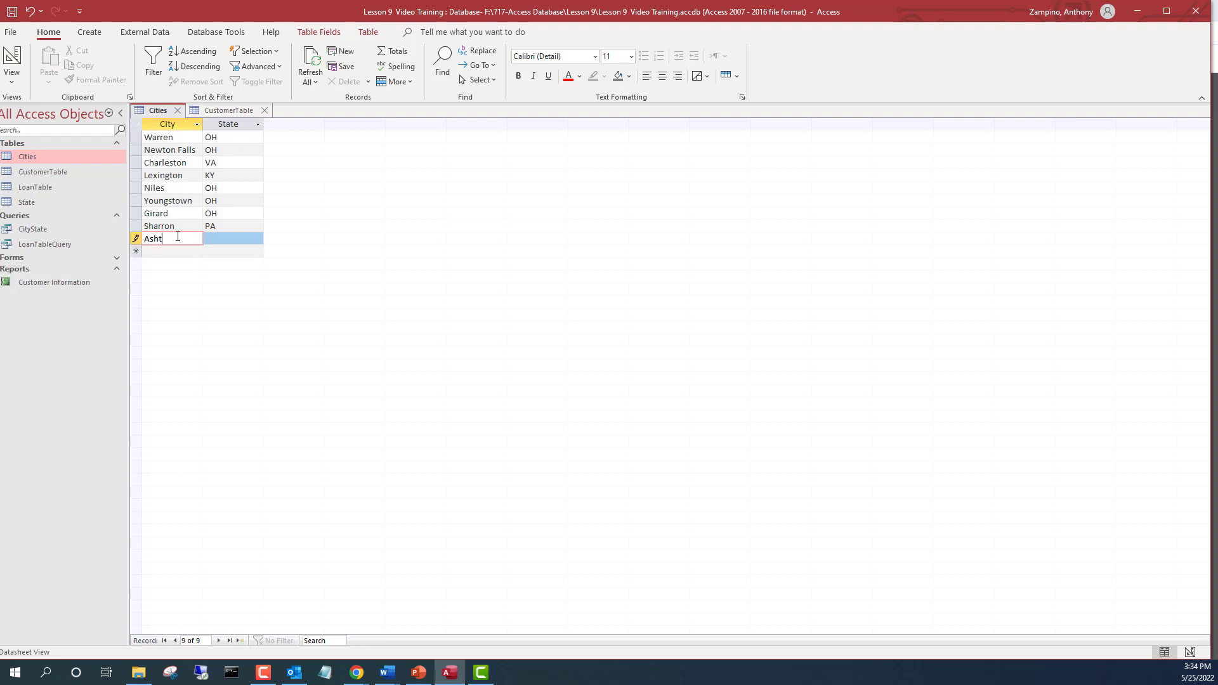
pyautogui.write('ubula')
pyautogui.click(210, 242)
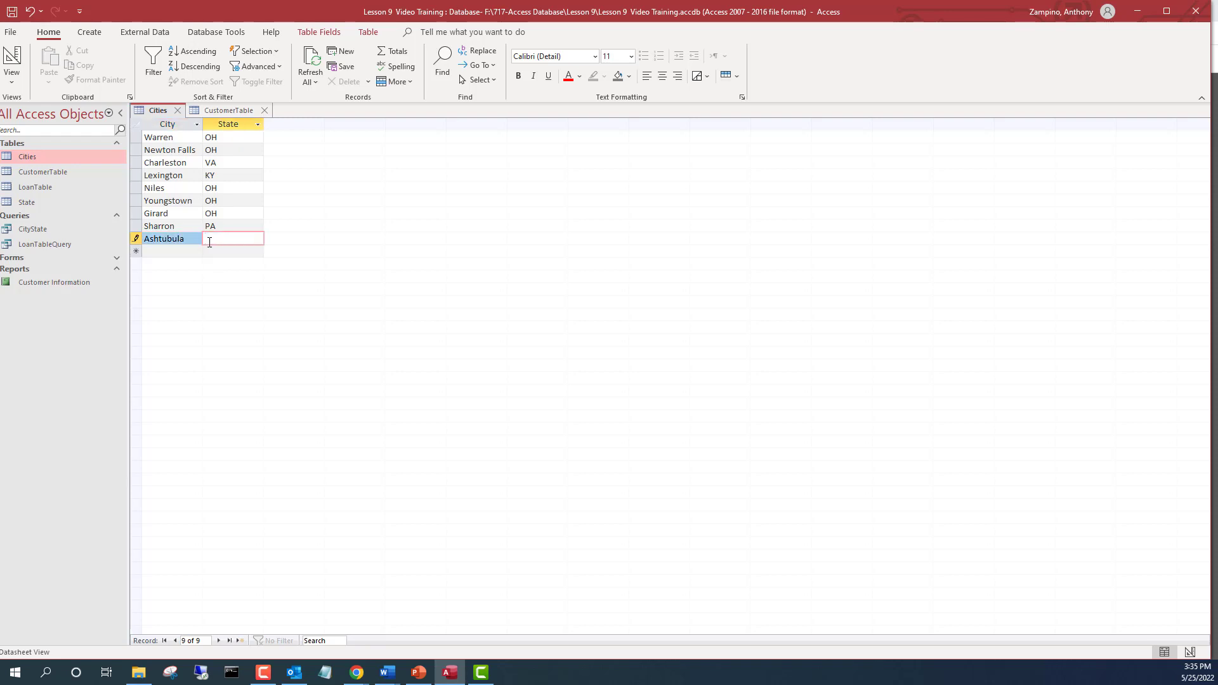
pyautogui.write('OH')
pyautogui.click(242, 249)
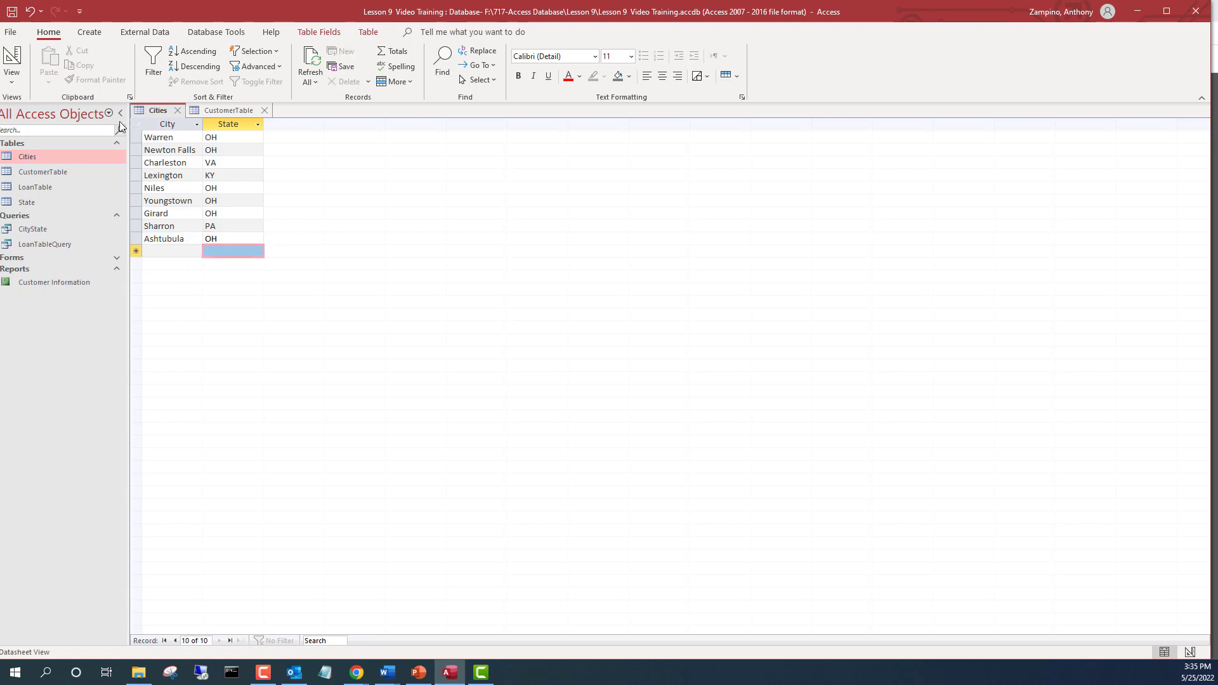
pyautogui.click(177, 111)
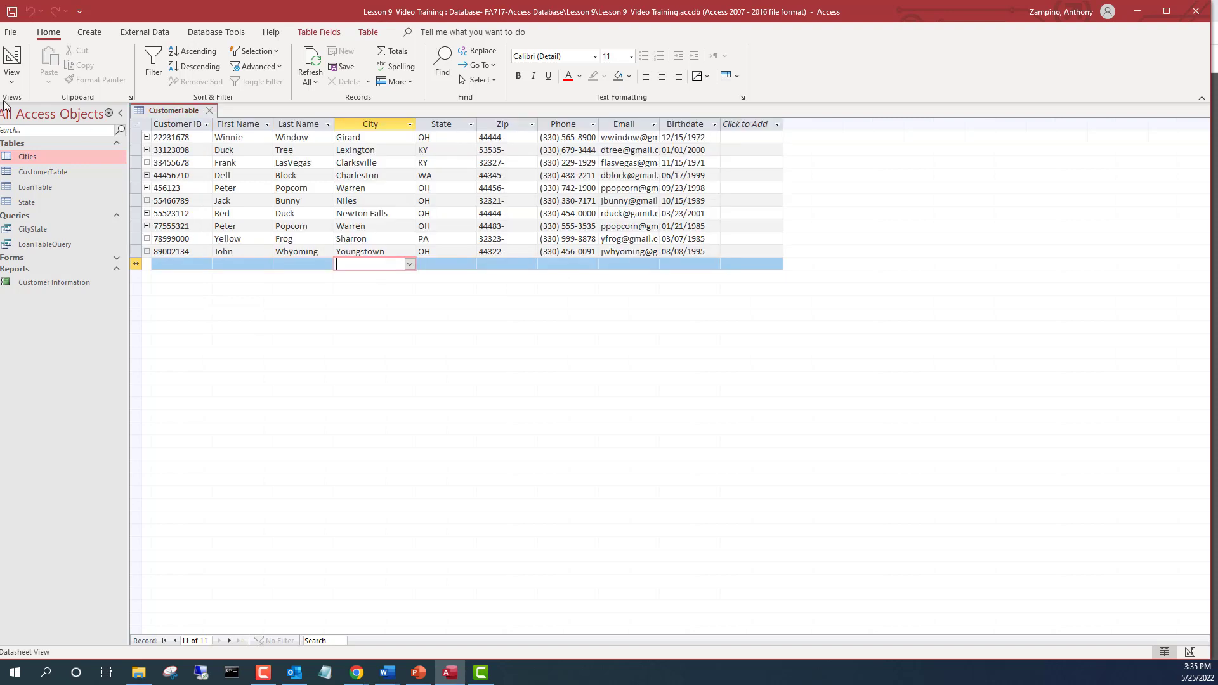
# Check the City choices in CustomerTable's new record for Ashtubula, closing and reopening the table to refresh the list
pyautogui.click(410, 264)
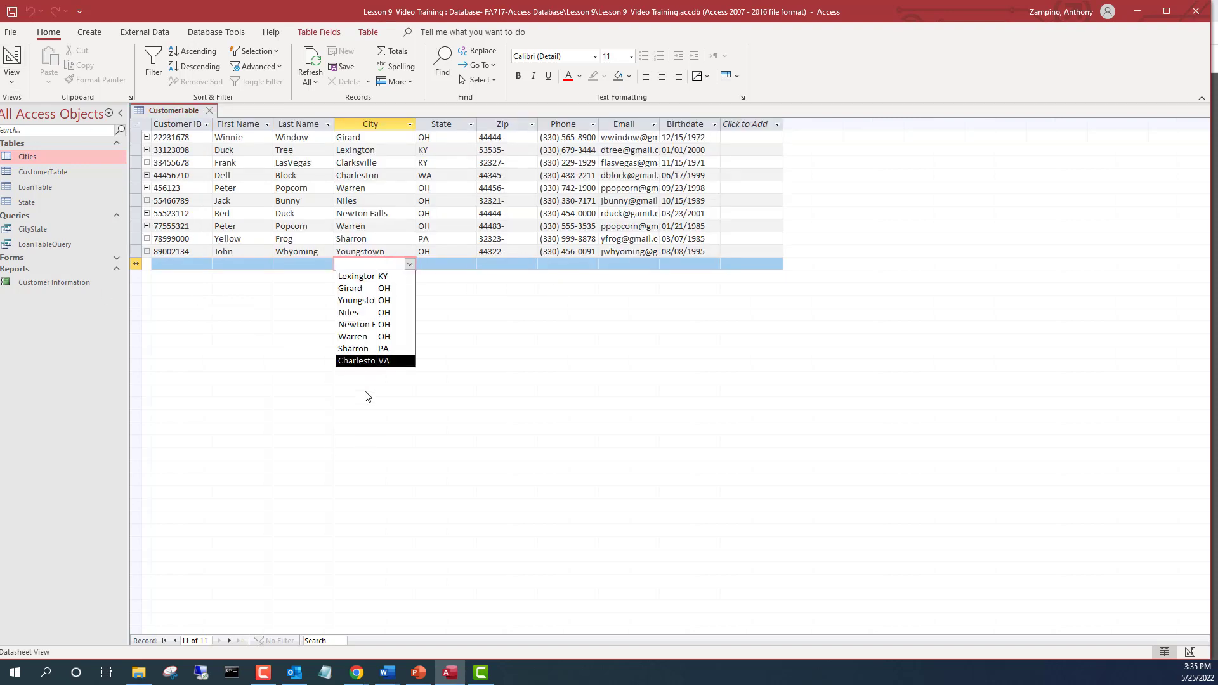
pyautogui.click(411, 264)
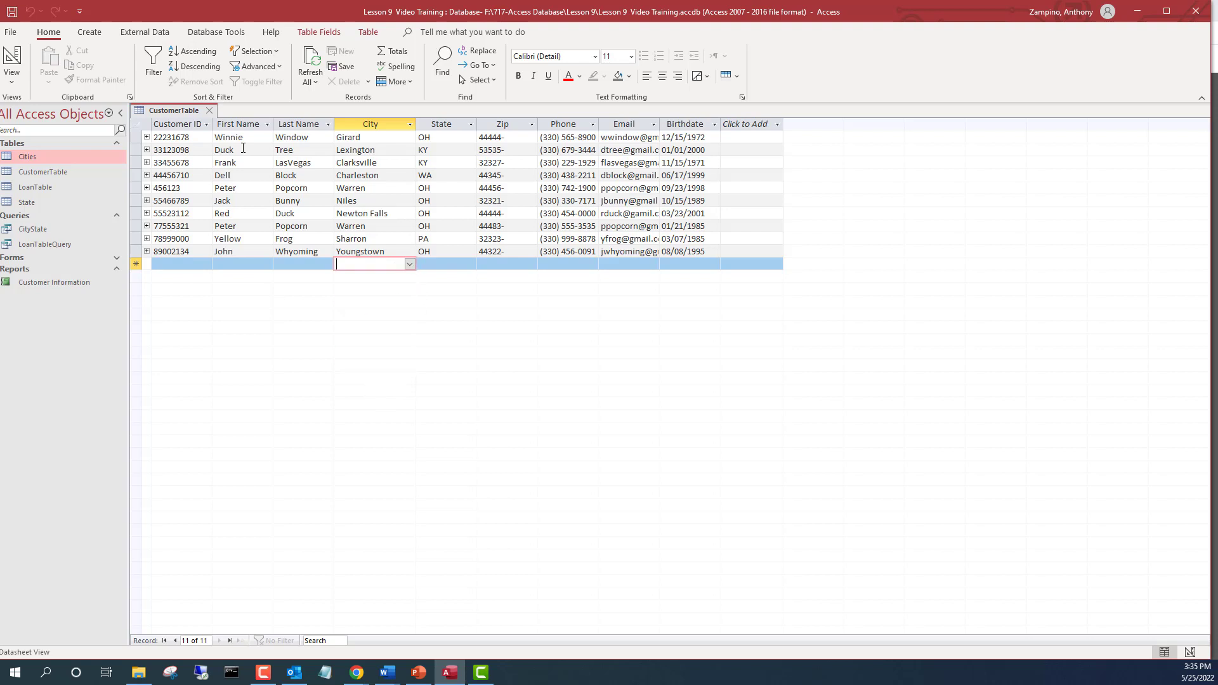
pyautogui.click(212, 111)
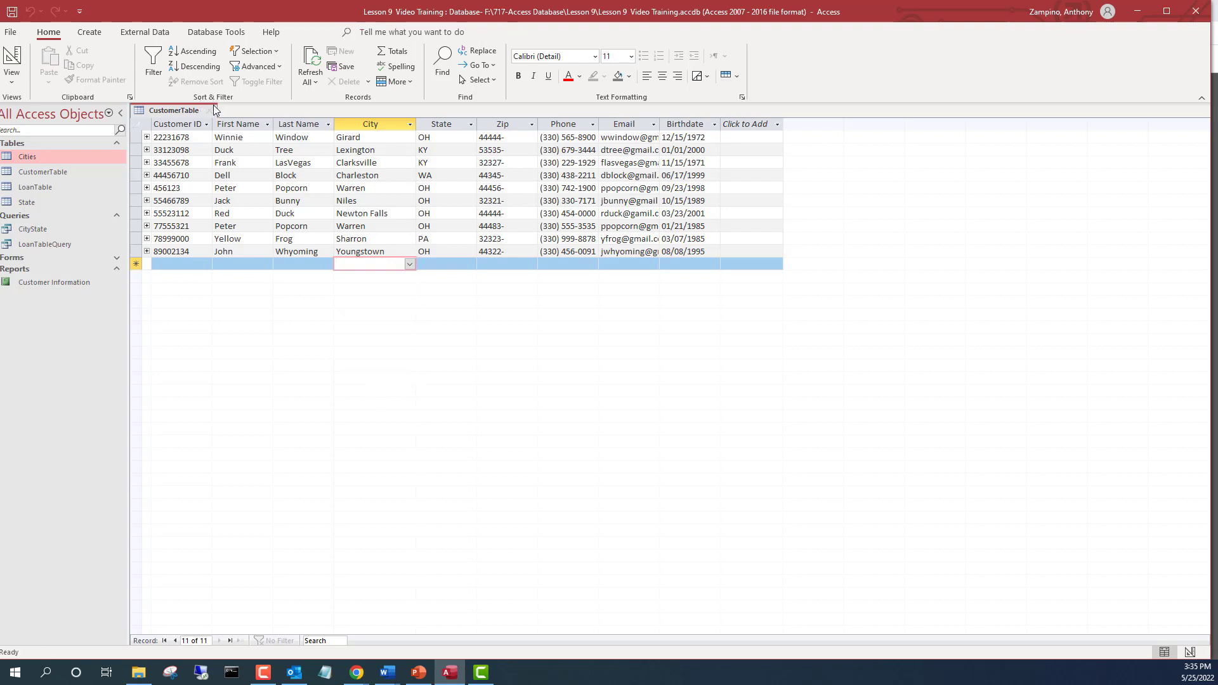
pyautogui.click(39, 173)
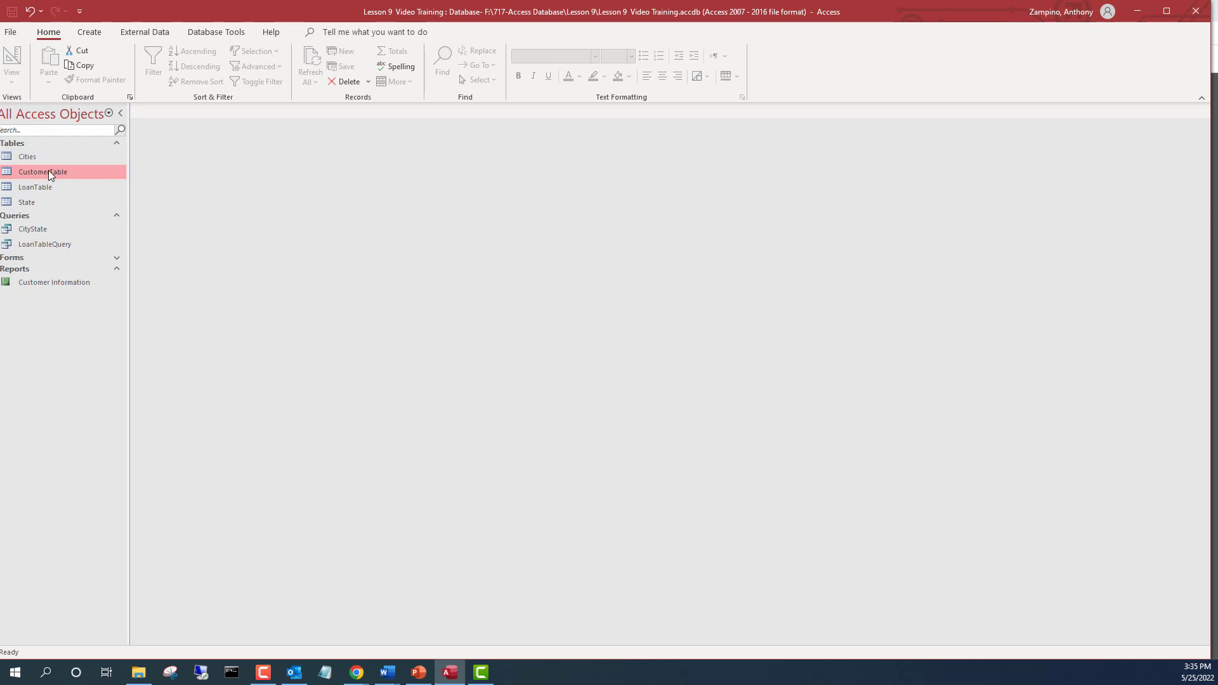
pyautogui.doubleClick(9, 173)
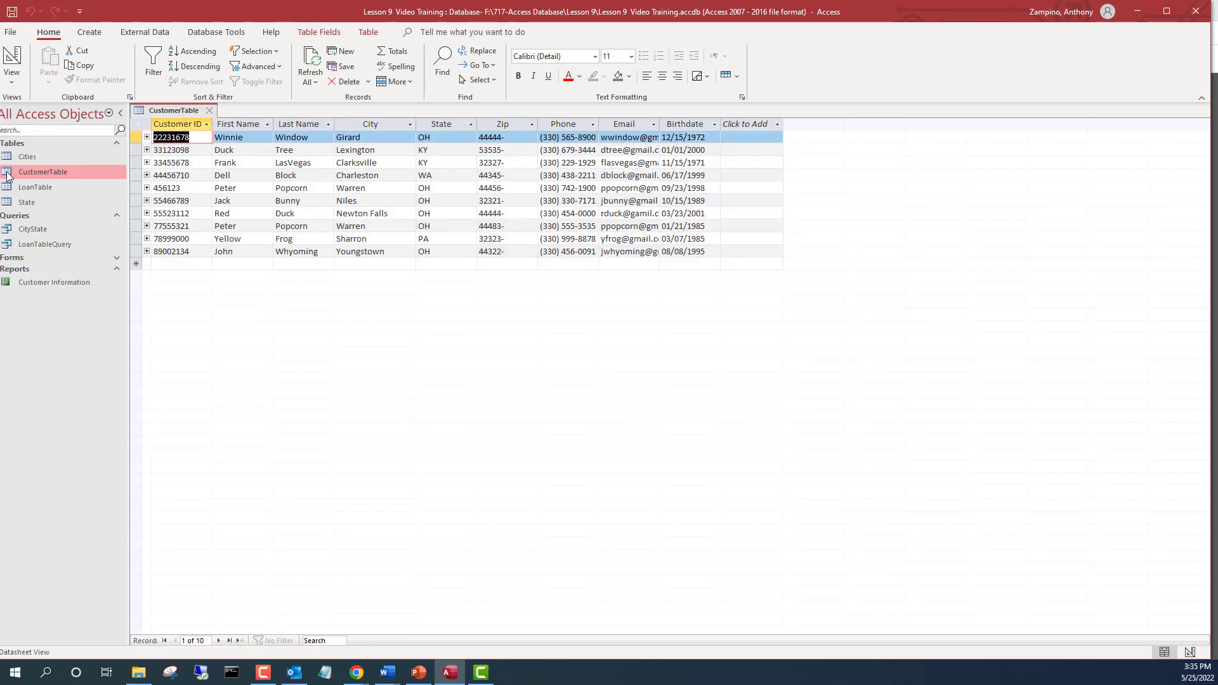
pyautogui.click(374, 263)
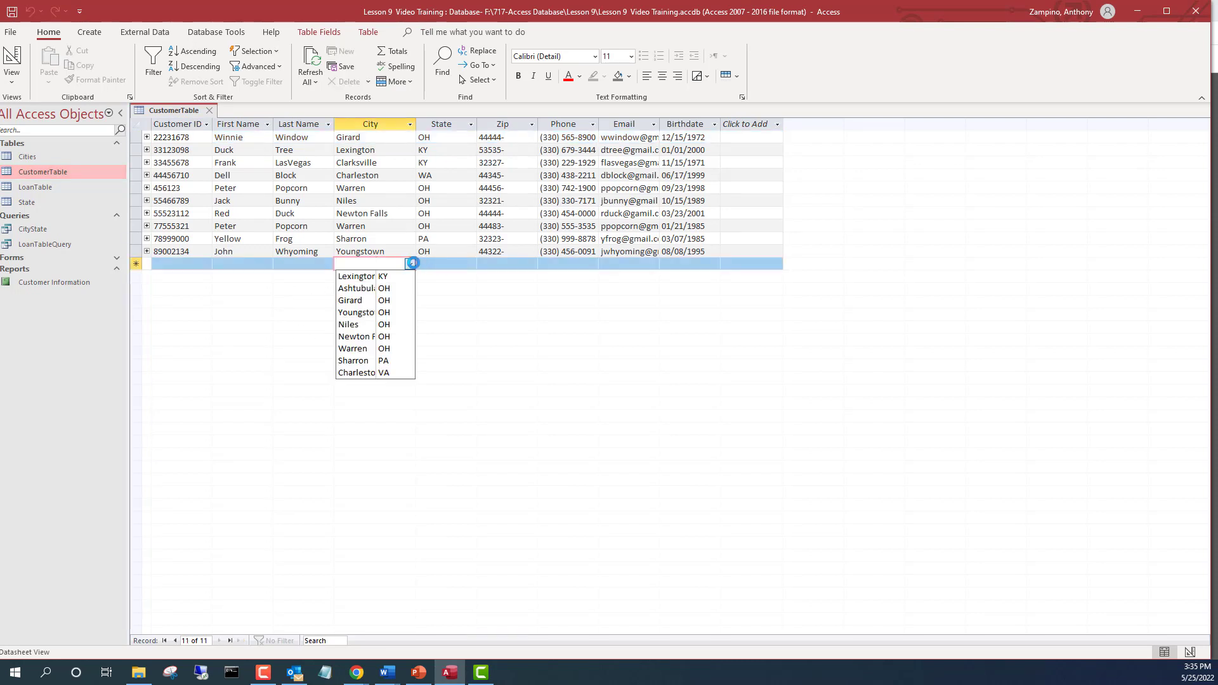
pyautogui.click(410, 261)
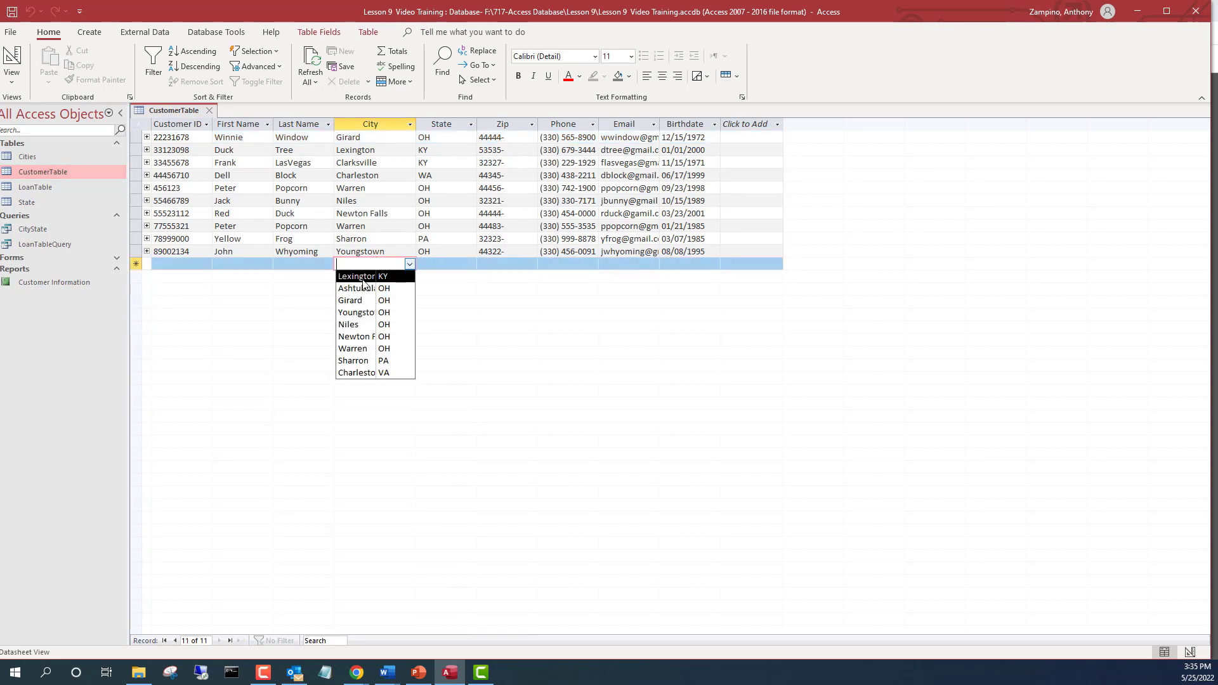